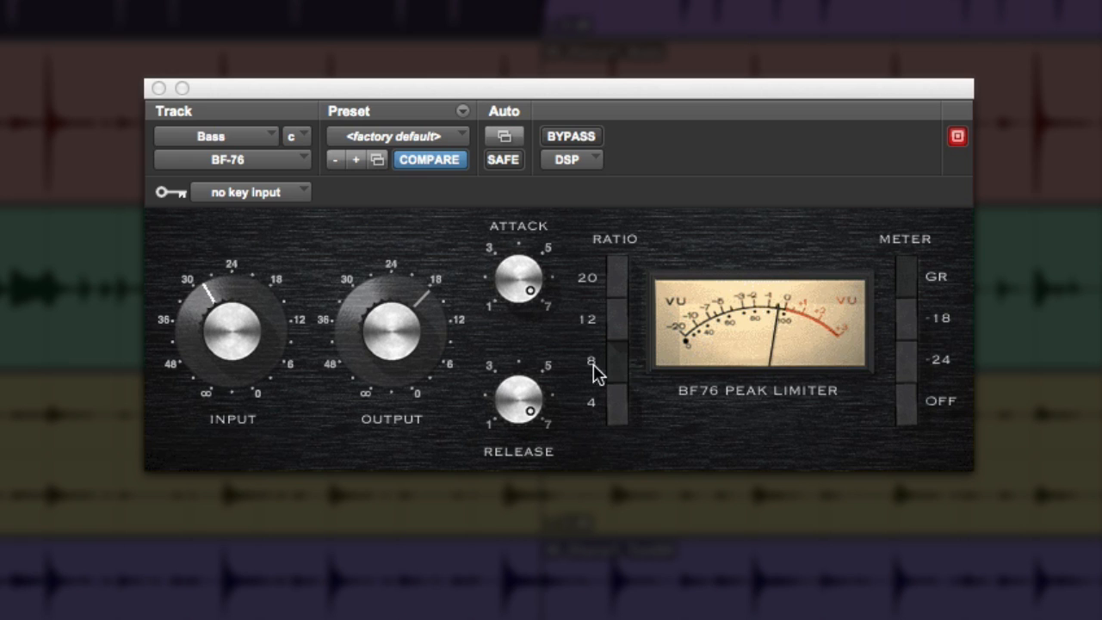
Step: Try the bass limiter with input at about 32 and output at about 15, comparing it with the bypassed signal
mouse_move(227, 338)
left_mouse_down()
mouse_move(207, 369)
mouse_move(212, 324)
left_mouse_up()
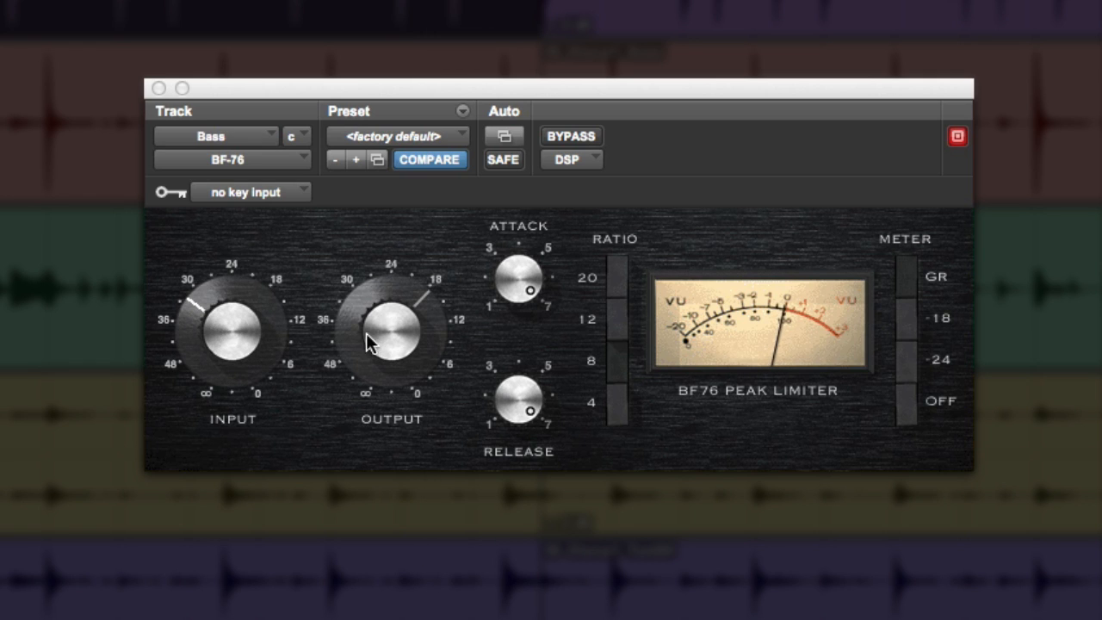
left_click_drag(366, 332, 368, 313)
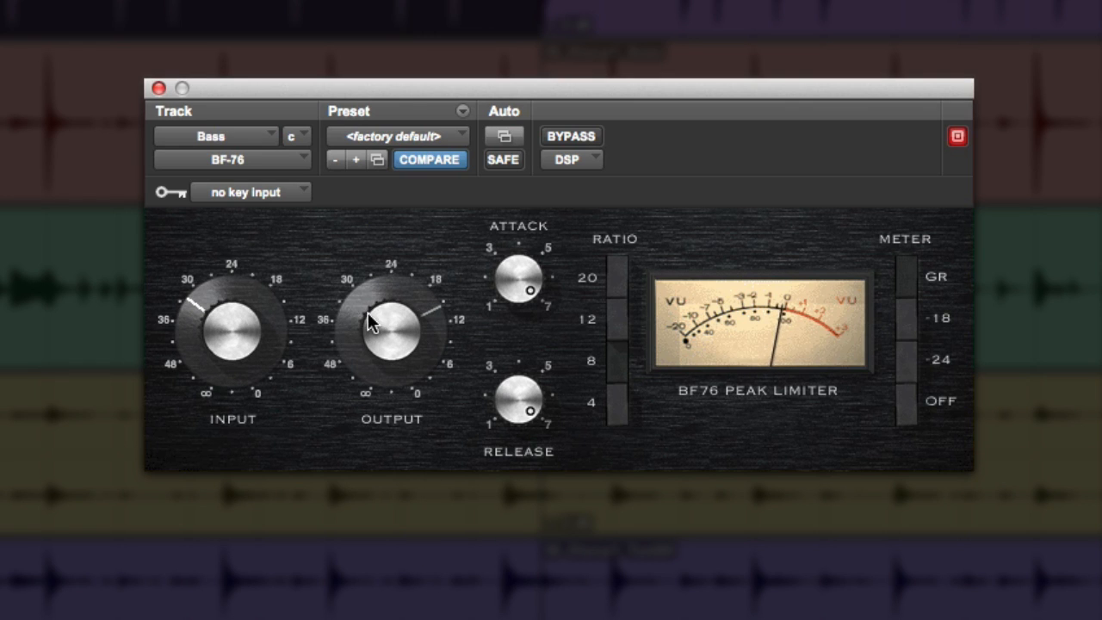
left_click(580, 136)
left_click(579, 135)
Step: Set the input to 24 and the output to 18 on the bass limiter, and compare the result with bypass
left_click_drag(237, 348, 238, 313)
left_click_drag(377, 327, 372, 360)
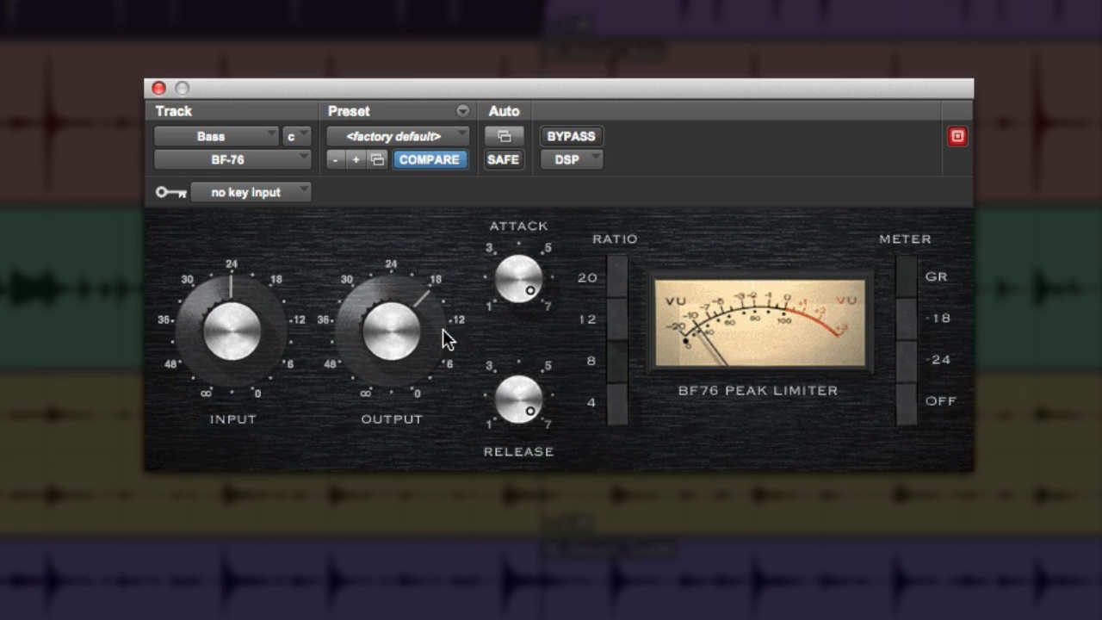
left_click(591, 138)
left_click(590, 139)
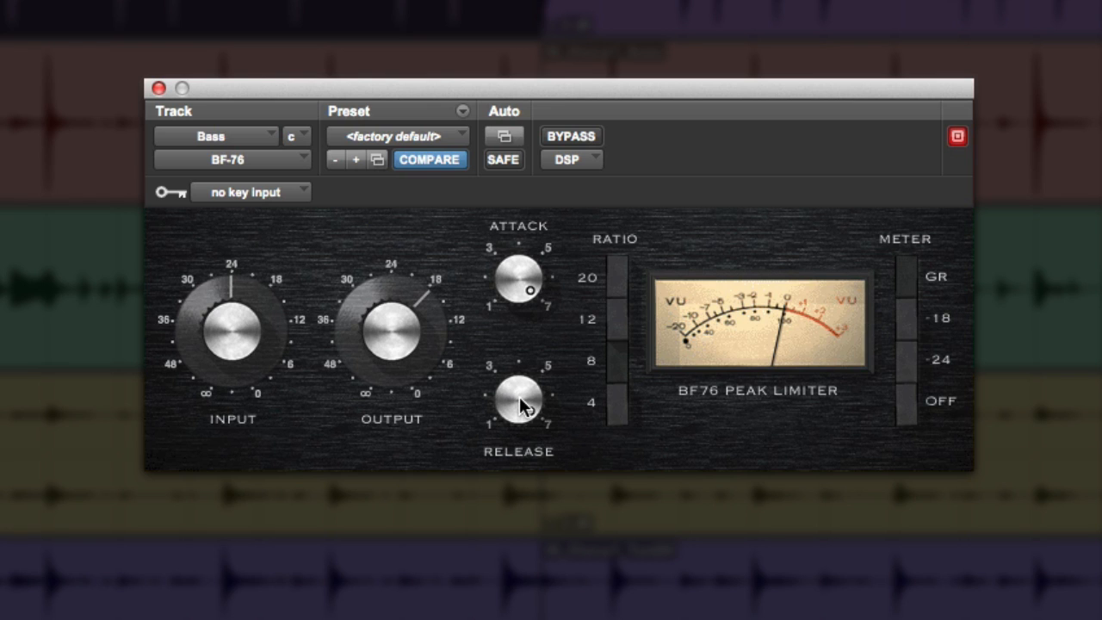
Step: Sweep the attack and release down and back up to 7, and try the 20 ratio
left_click_drag(501, 324, 505, 474)
left_click_drag(501, 424, 502, 482)
left_click_drag(515, 272, 592, 1)
left_click_drag(509, 385, 566, 158)
left_click(619, 270)
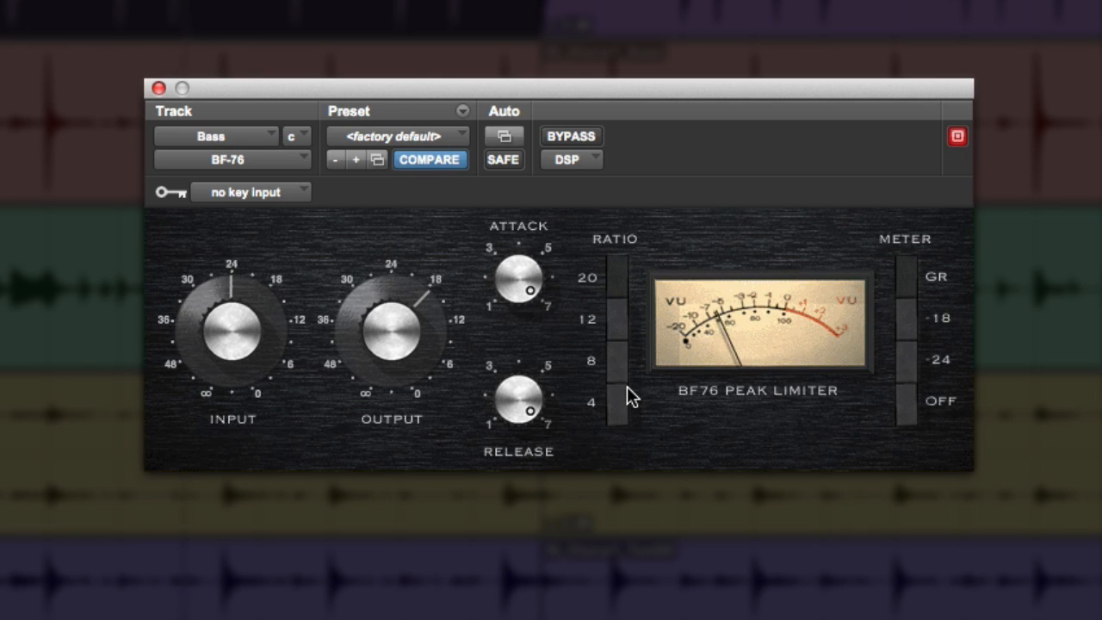
Step: Set the release to about 4 and the attack to about 5, and choose ratio 8 after trying ratio 4
left_click_drag(533, 391, 507, 519)
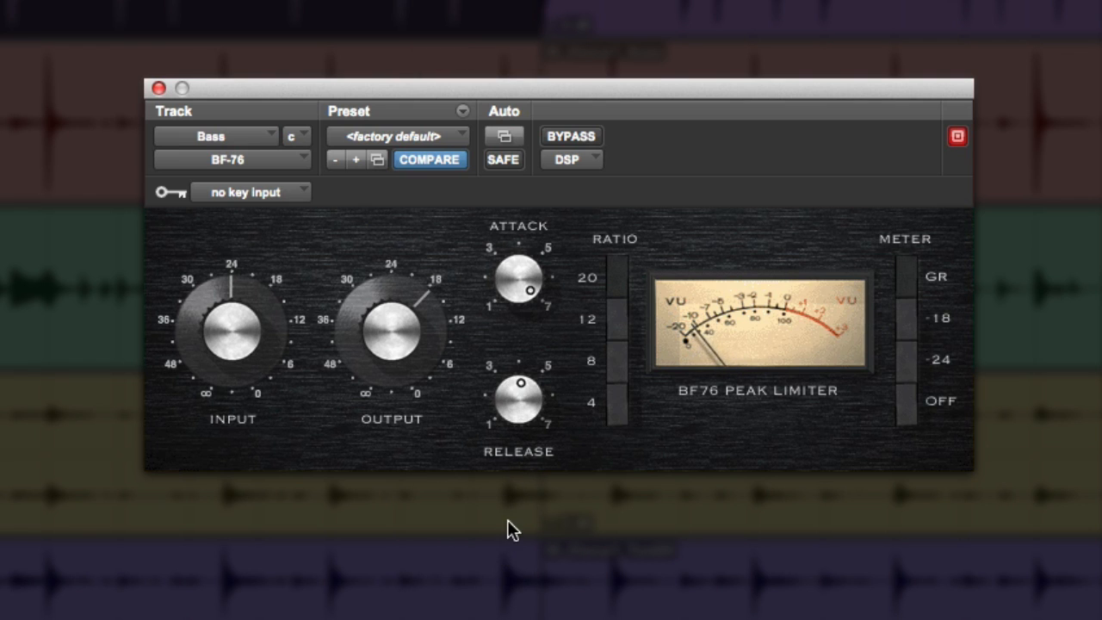
left_click_drag(523, 322, 512, 361)
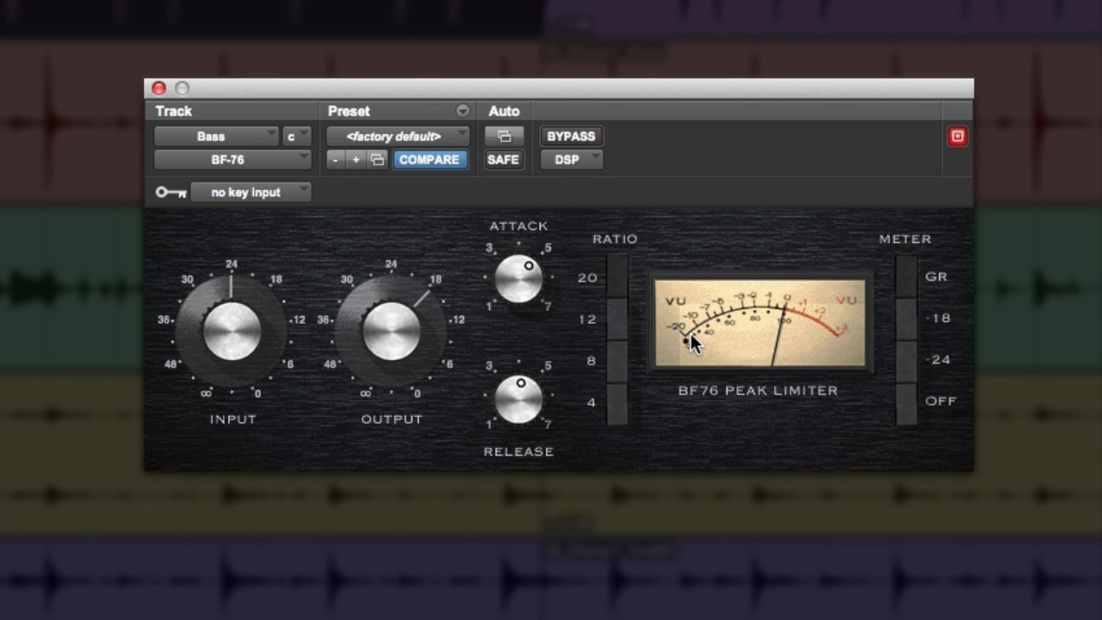
left_click(610, 375)
left_click(621, 401)
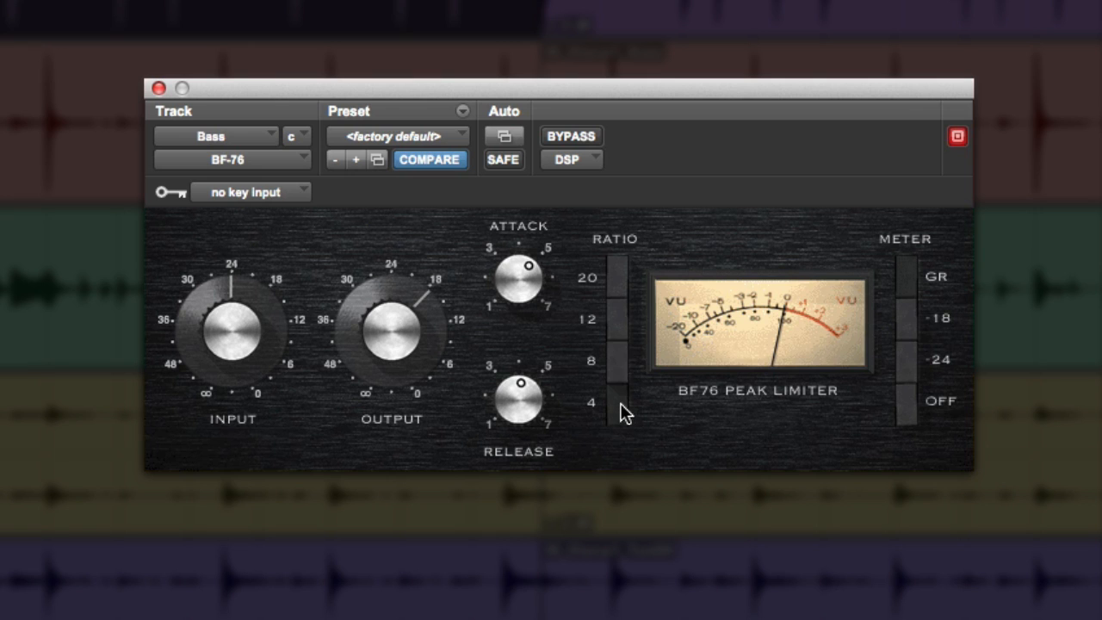
left_click(620, 375)
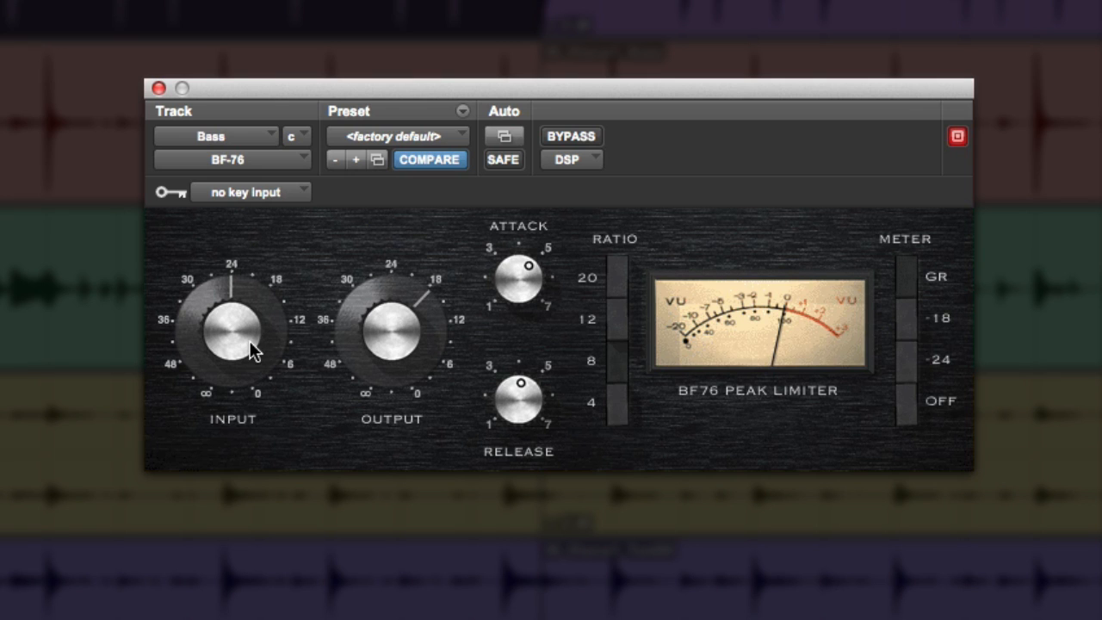
Step: Set the input to about 31, attack to about 6, release to about 5 and output to about 15
left_click_drag(229, 342, 205, 374)
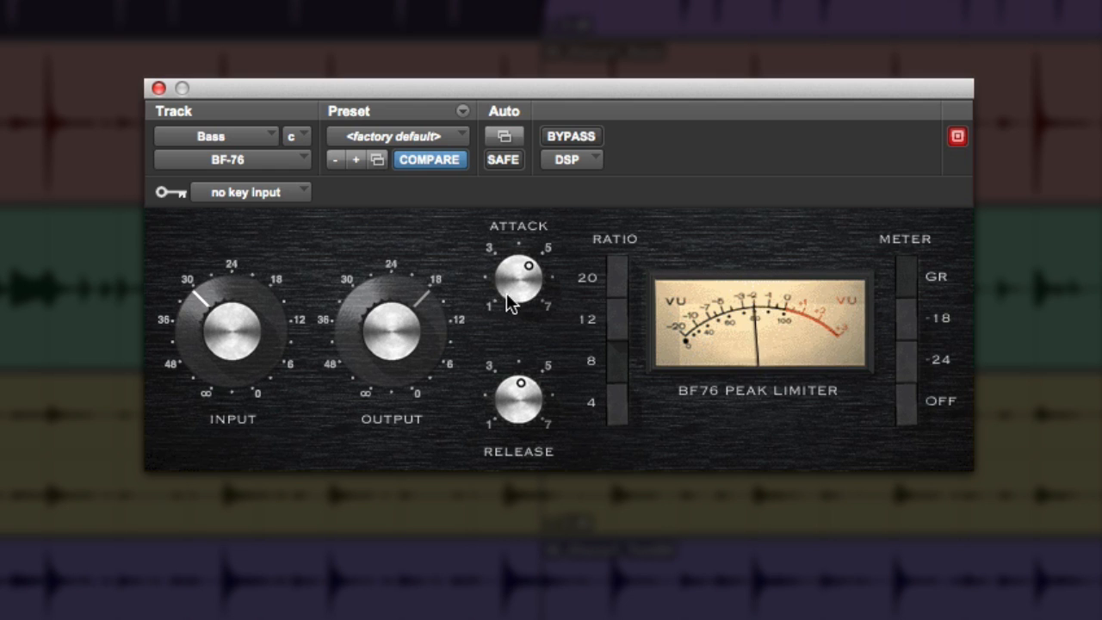
left_click_drag(506, 293, 519, 249)
mouse_move(522, 373)
left_mouse_down()
mouse_move(522, 392)
mouse_move(526, 339)
mouse_move(516, 387)
left_mouse_up()
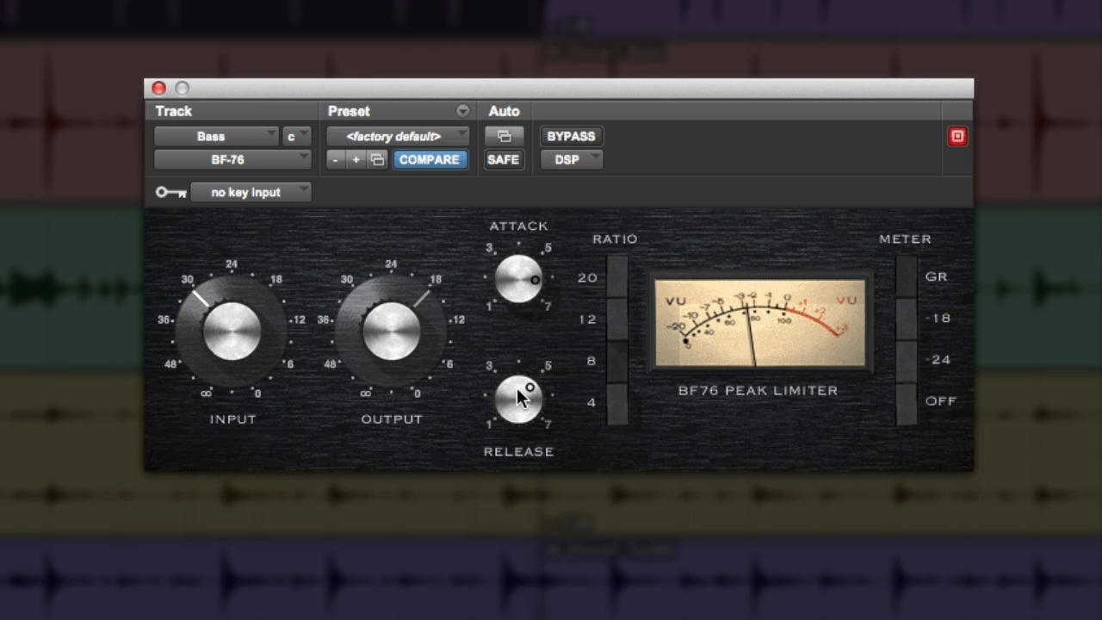
left_click_drag(409, 335, 406, 326)
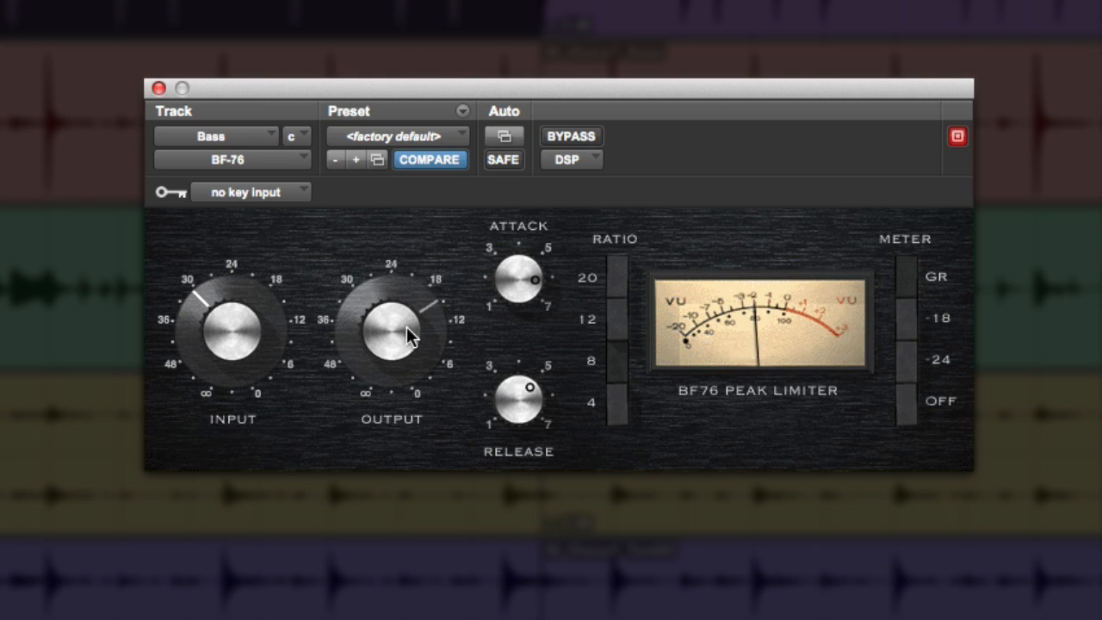
Step: Compare the compressed bass with bypass and adjust the output to about 16 to match the level
left_click(570, 134)
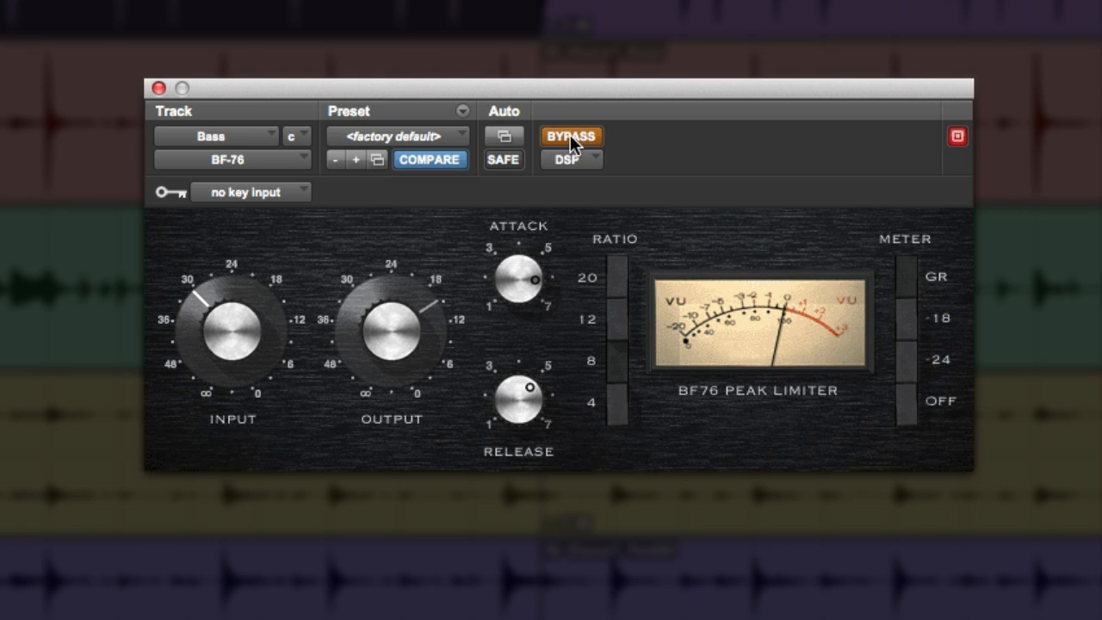
left_click(570, 134)
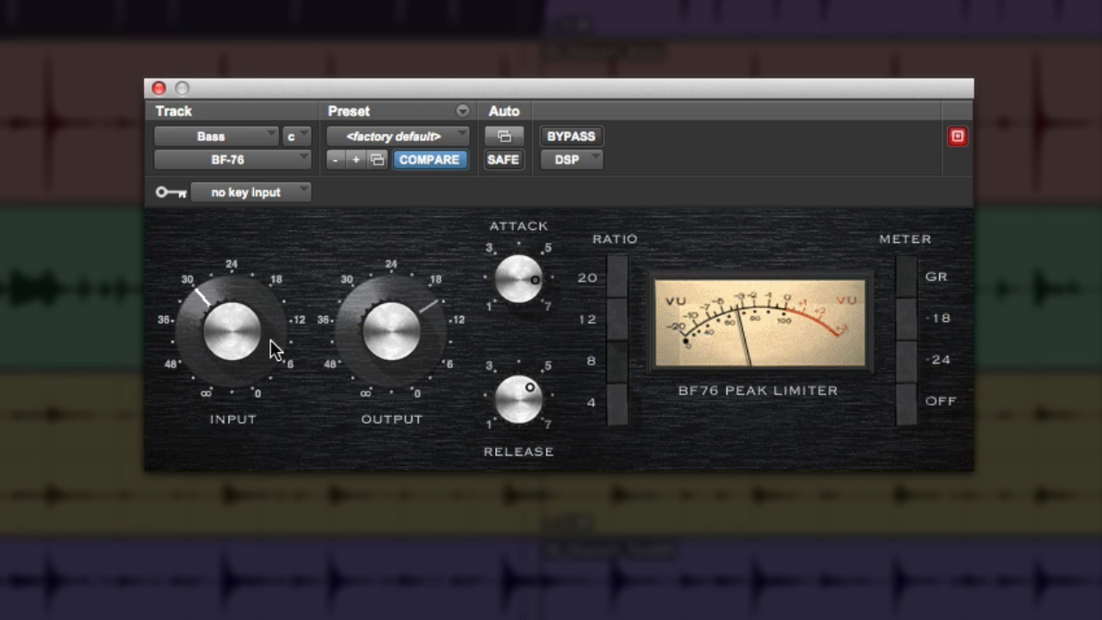
mouse_move(395, 336)
left_mouse_down()
mouse_move(392, 350)
mouse_move(394, 329)
left_mouse_up()
left_click(570, 136)
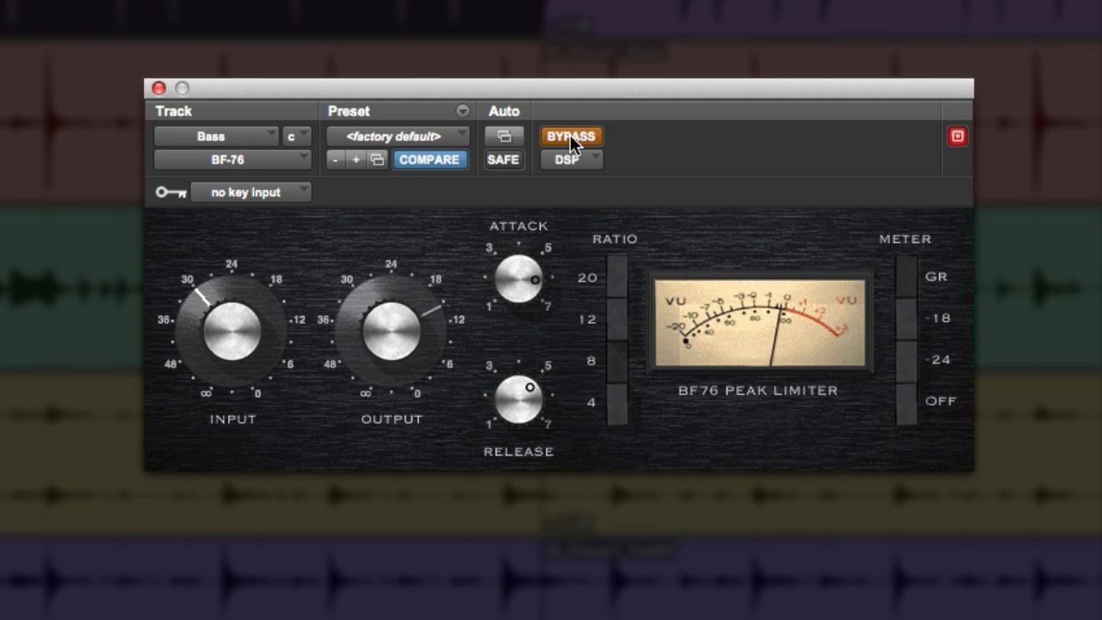
left_click(569, 136)
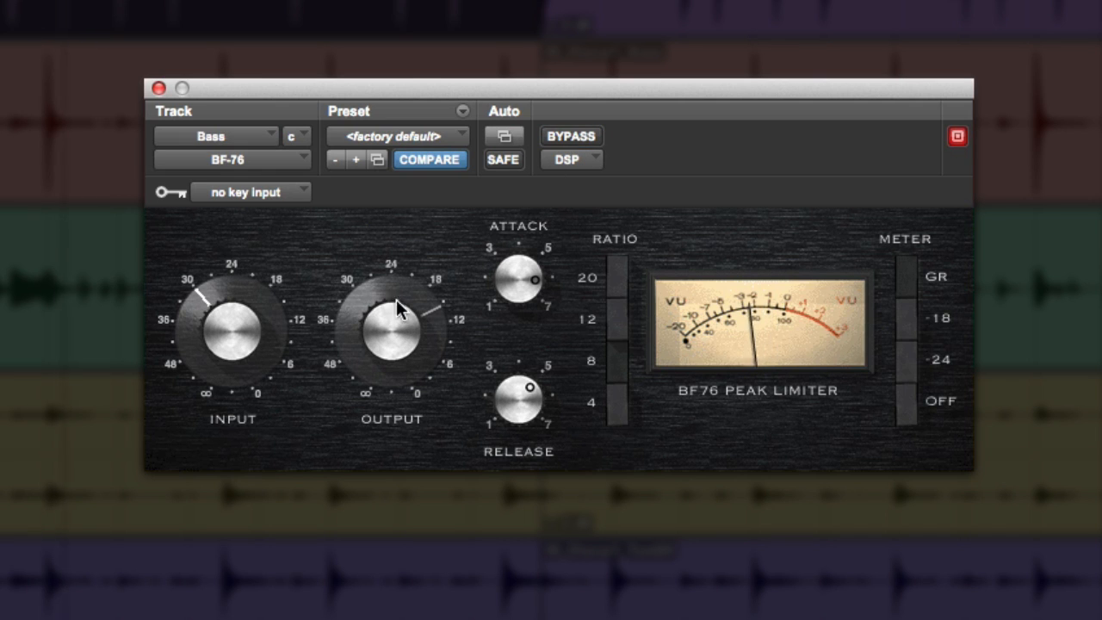
left_click_drag(387, 326, 386, 341)
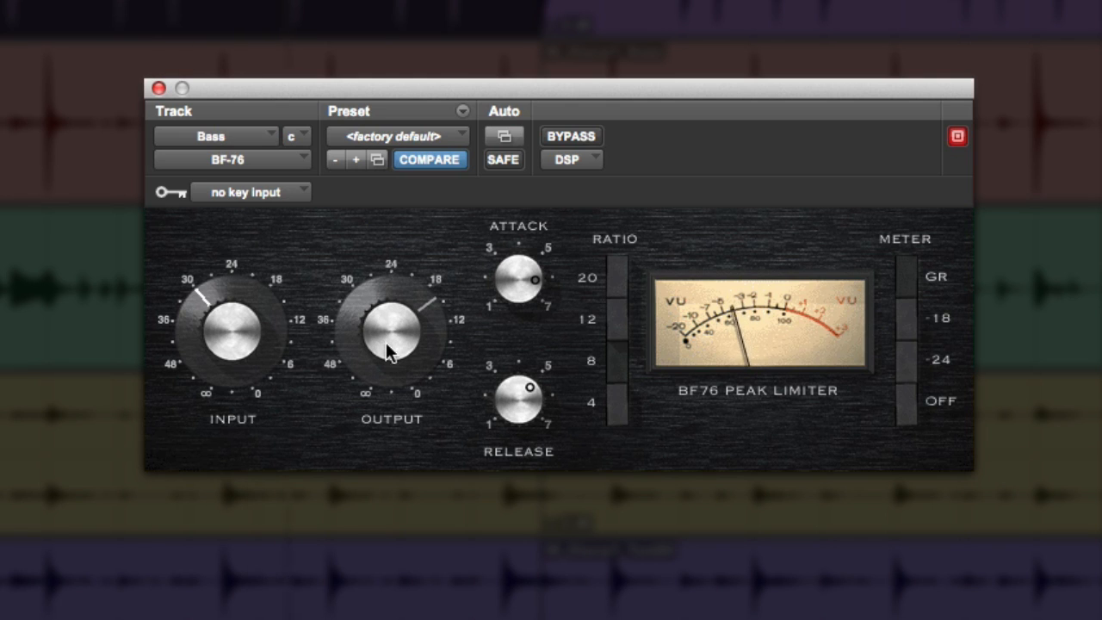
Step: Try the release at 1 and 7, settle it at about 5, and compare the bass with bypass
left_click_drag(512, 408, 514, 380)
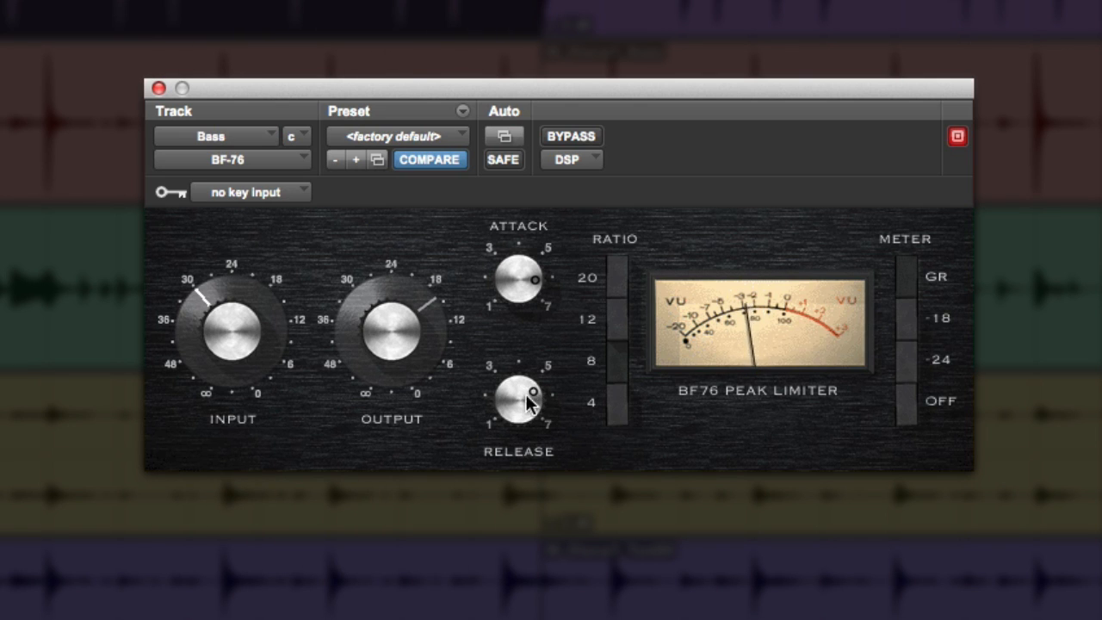
left_click_drag(520, 407, 509, 415)
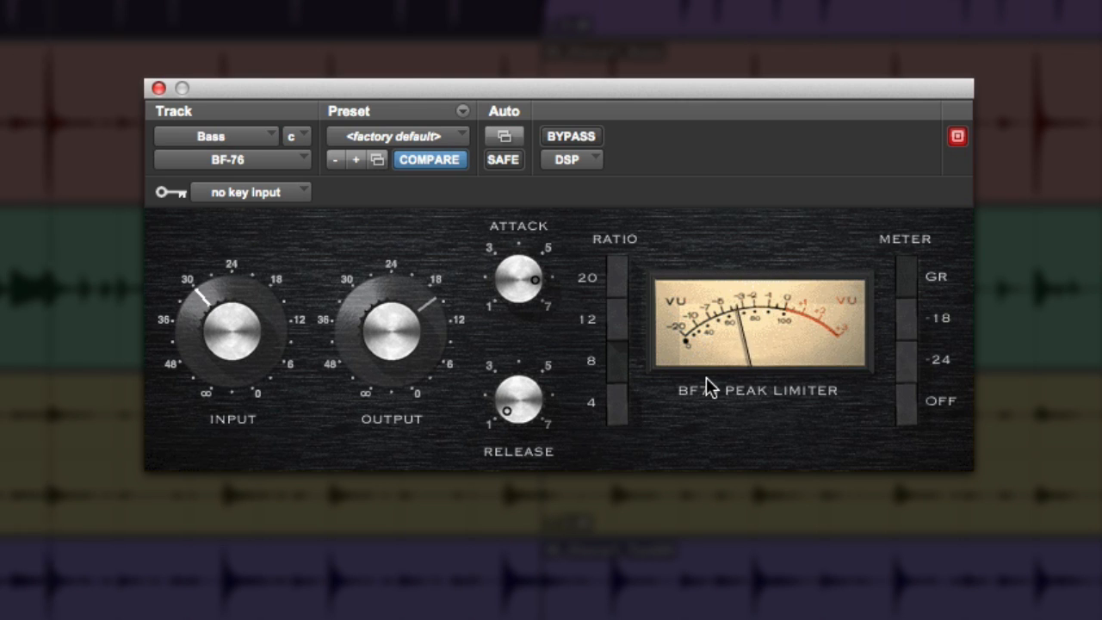
left_click_drag(527, 399, 558, 236)
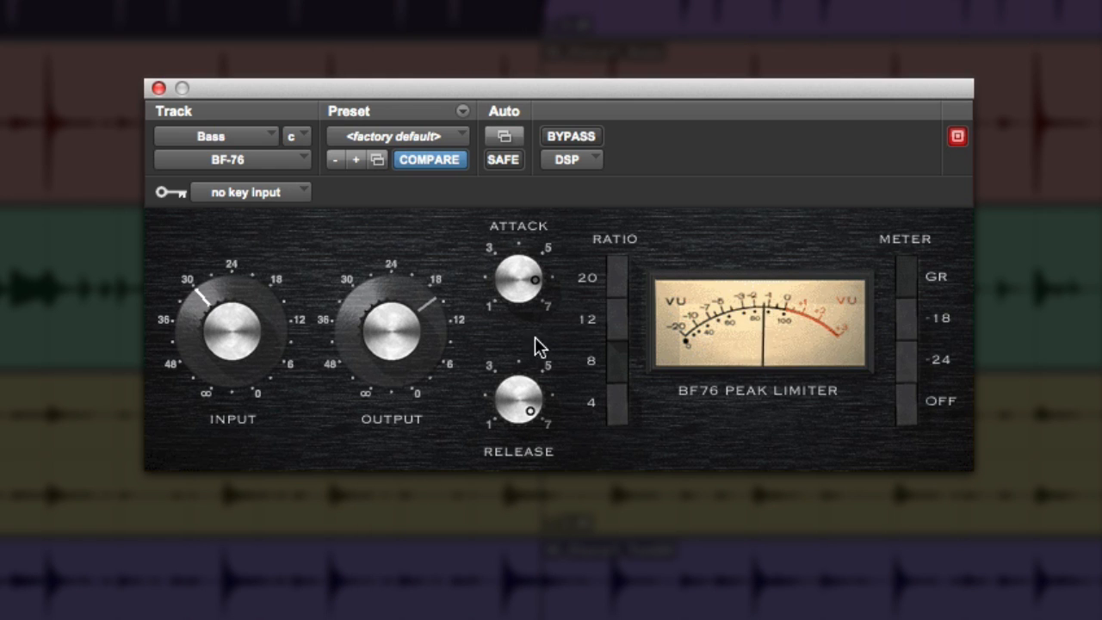
left_click_drag(523, 412, 519, 410)
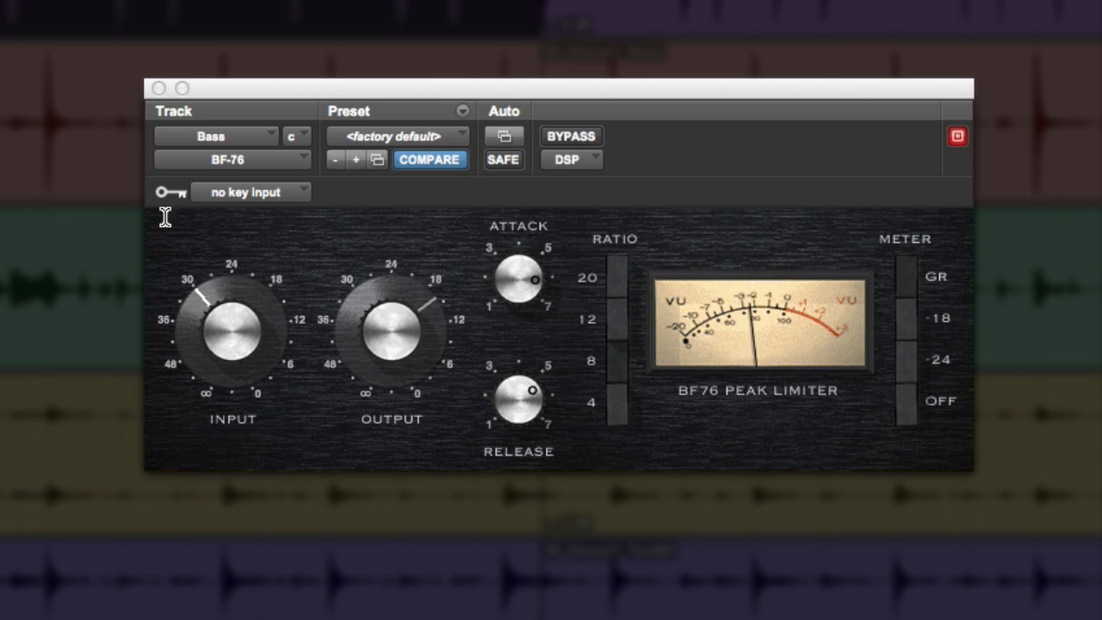
left_click(580, 136)
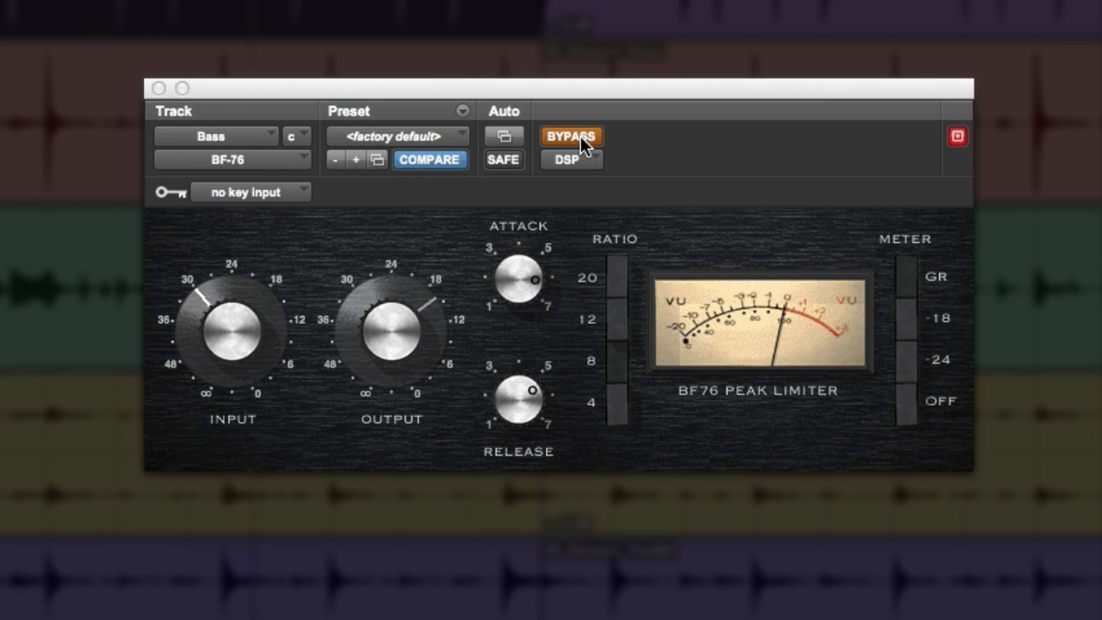
left_click(580, 136)
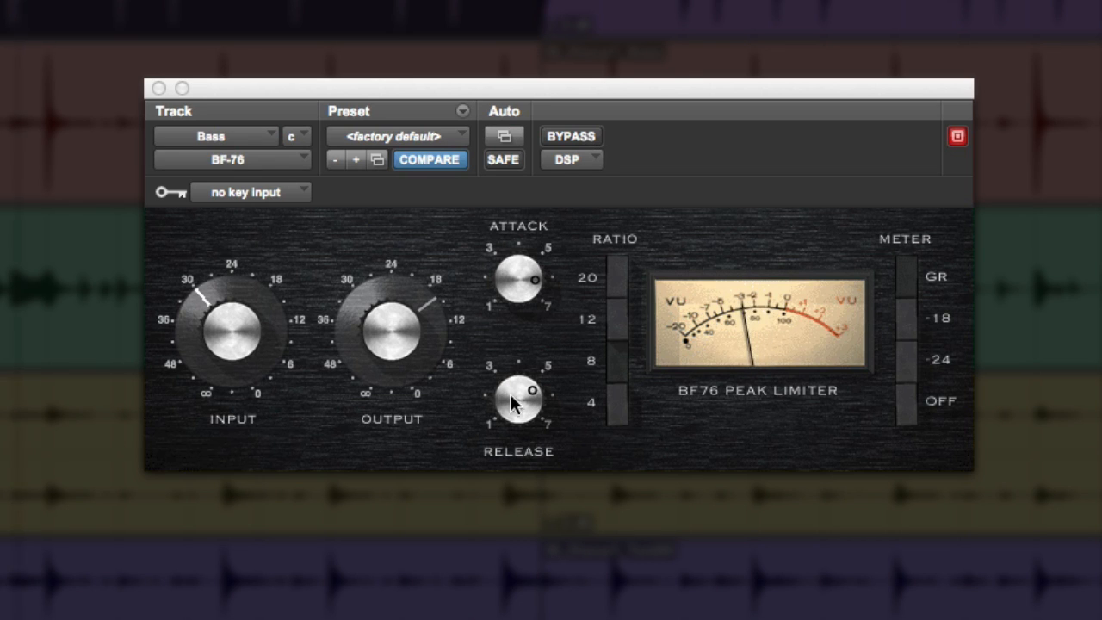
Step: Choose ratio 4 and set input to about 26, output to about 13, release to about 6 and attack to about 6.5
left_click_drag(519, 423, 510, 445)
mouse_move(233, 341)
left_mouse_down()
mouse_move(230, 357)
mouse_move(221, 334)
left_mouse_up()
left_click(622, 408)
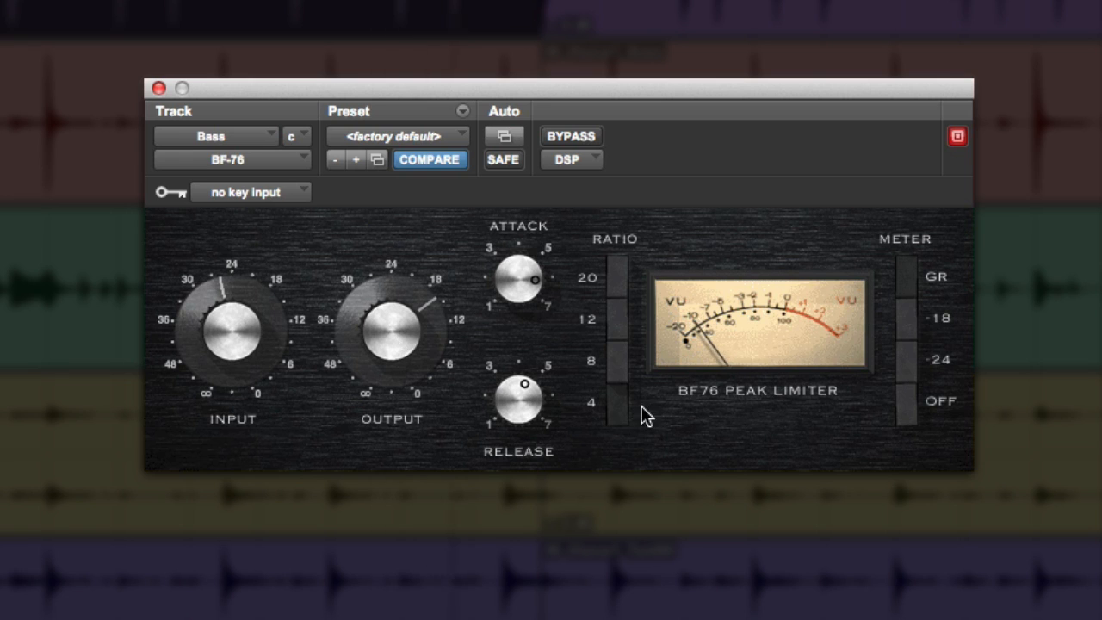
left_click_drag(394, 334, 394, 328)
left_click_drag(511, 408, 524, 320)
left_click_drag(520, 265, 520, 256)
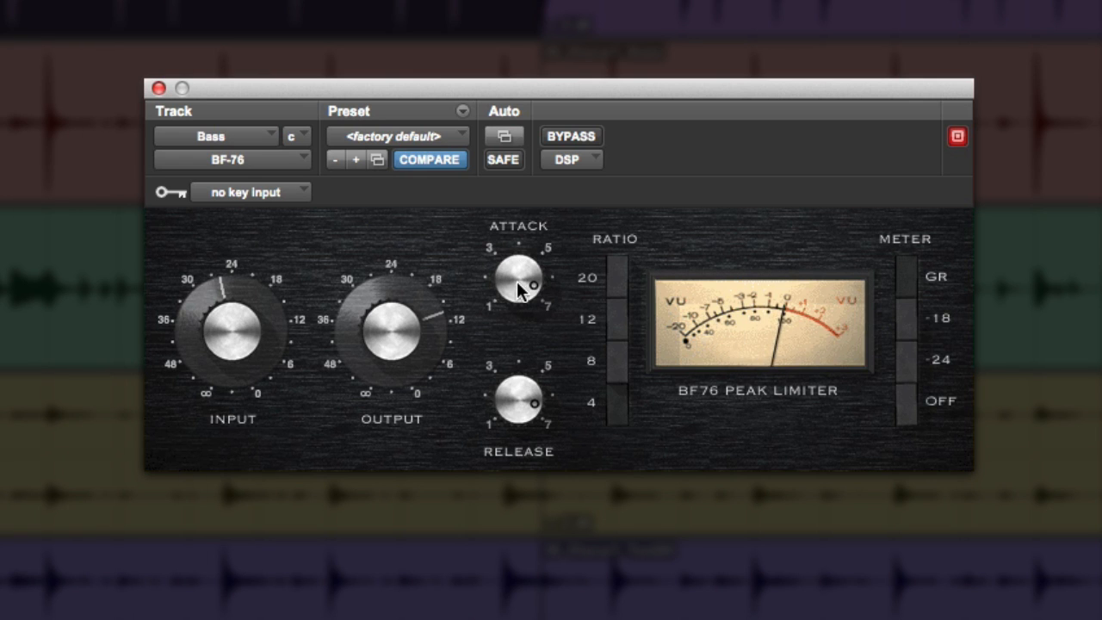
Step: Try the attack at 1 and release at 7, then move attack to about 6.5 and release to about 4.5
left_click_drag(519, 290, 460, 554)
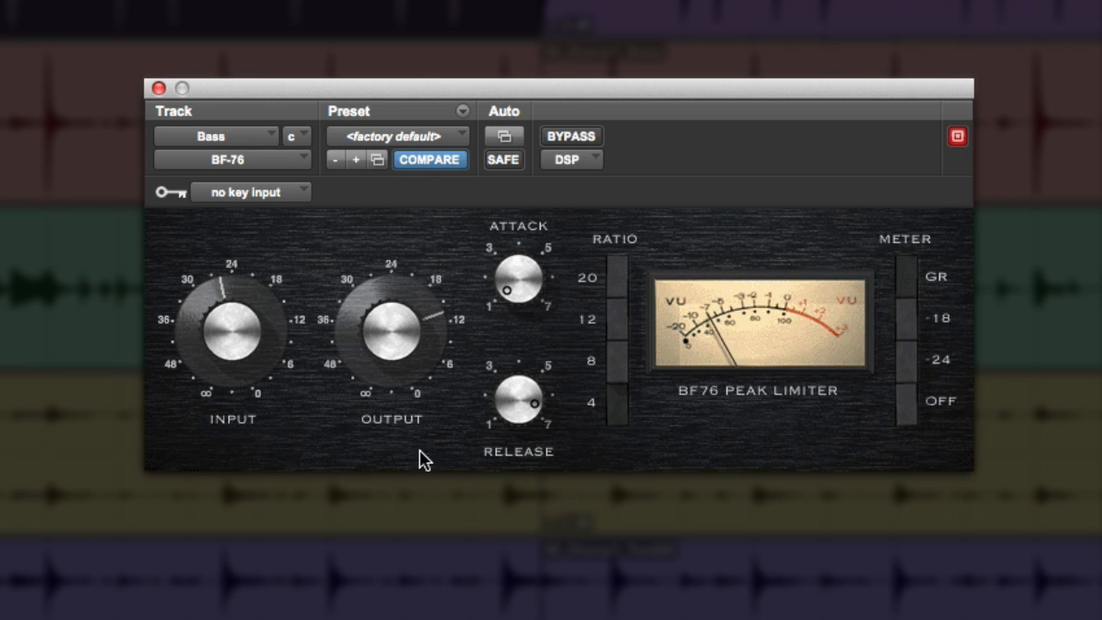
left_click_drag(510, 398, 525, 353)
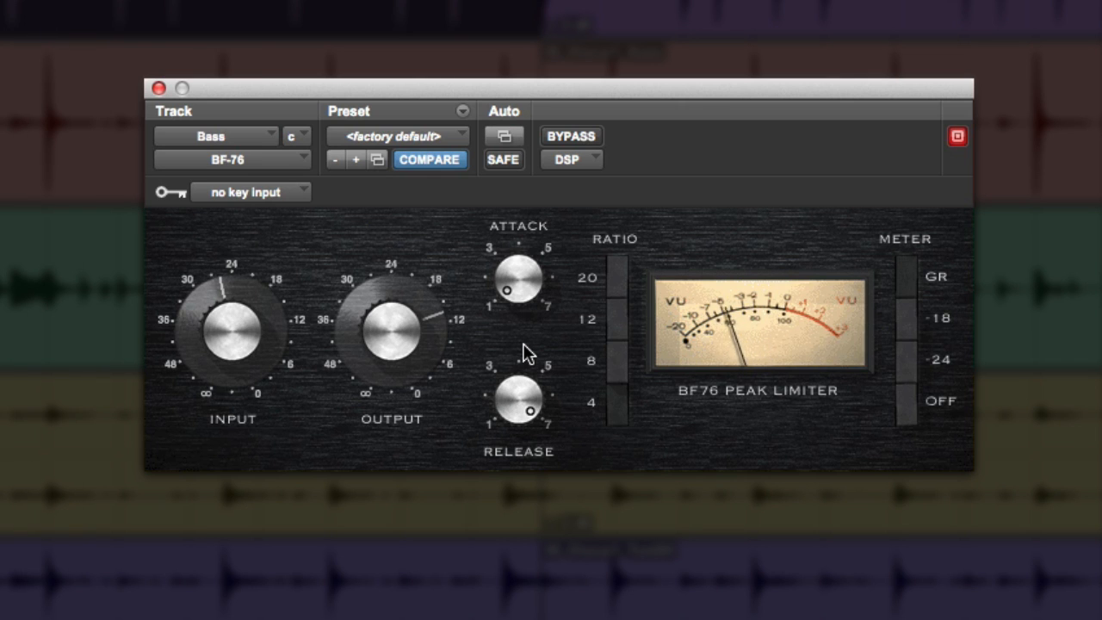
left_click_drag(517, 276, 545, 194)
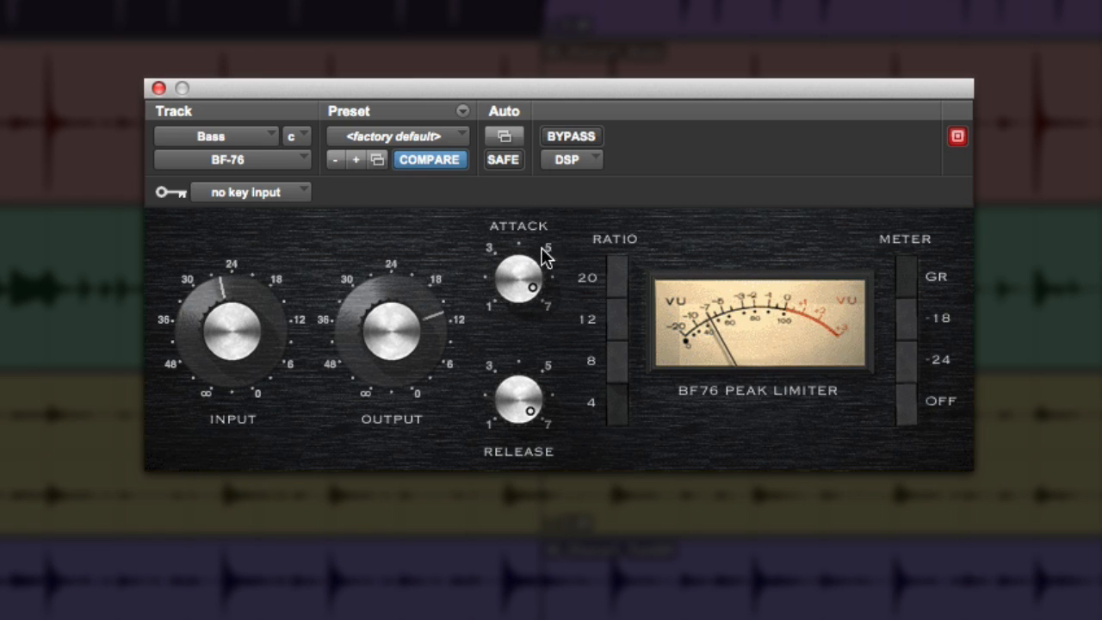
left_click_drag(512, 392, 494, 453)
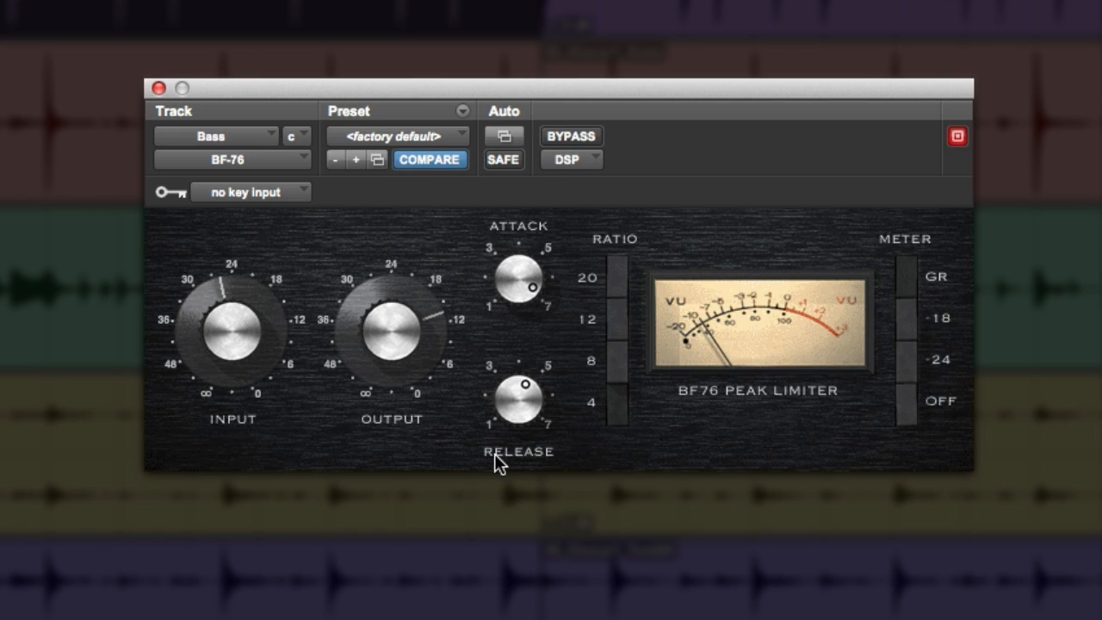
Step: Set the input to about 29, release to about 6 and output to about 15, and compare the bass with bypass
mouse_move(249, 352)
left_mouse_down()
mouse_move(246, 377)
mouse_move(245, 358)
left_mouse_up()
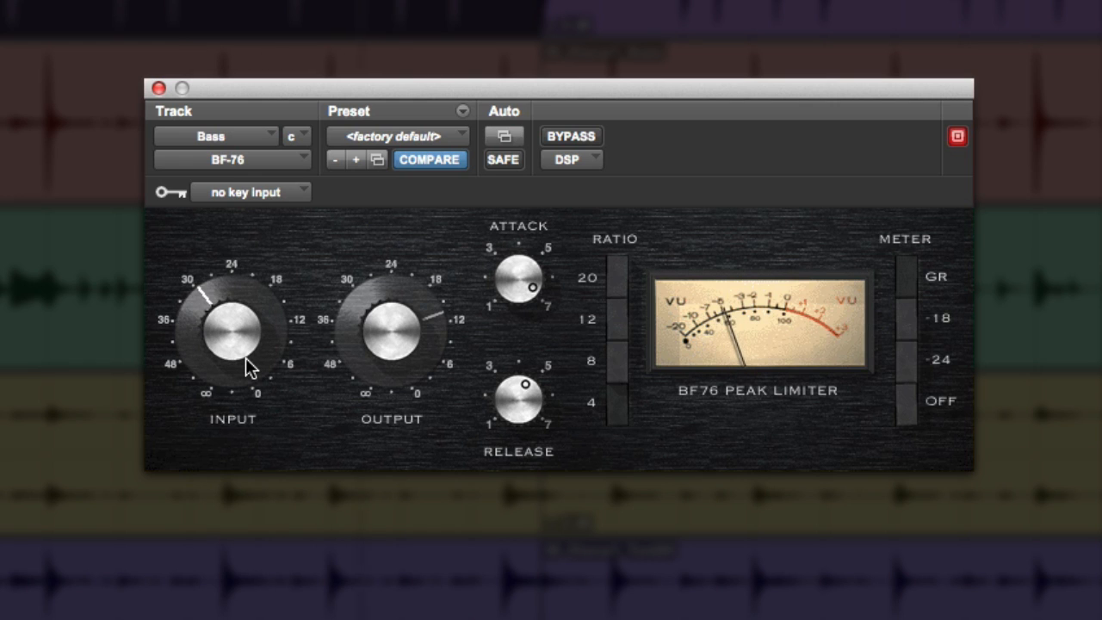
left_click_drag(499, 397, 511, 308)
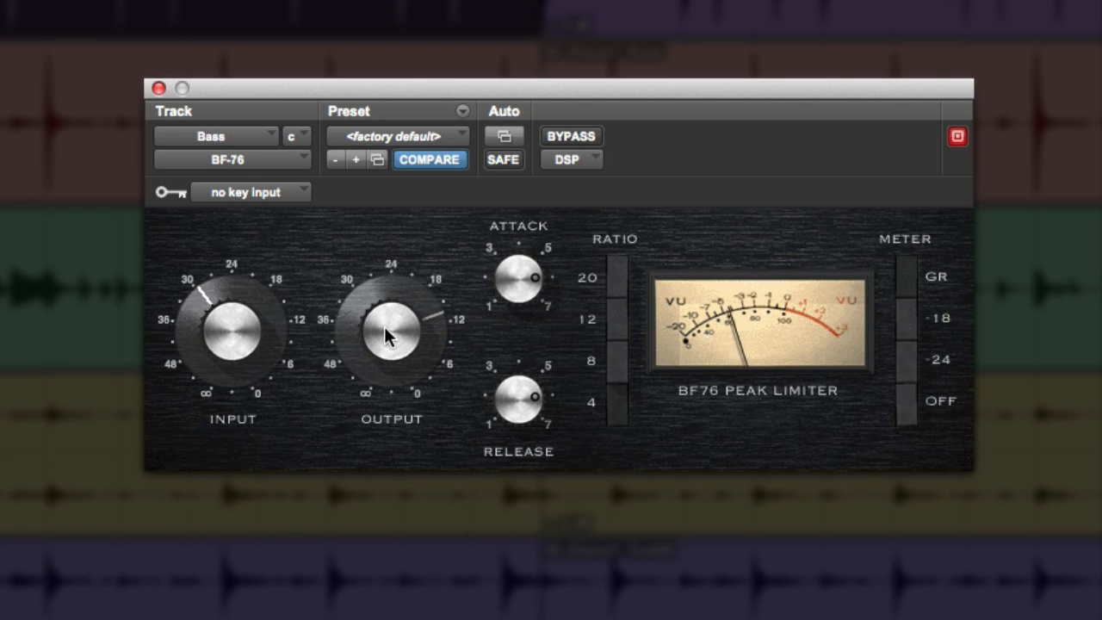
left_click_drag(384, 326, 381, 342)
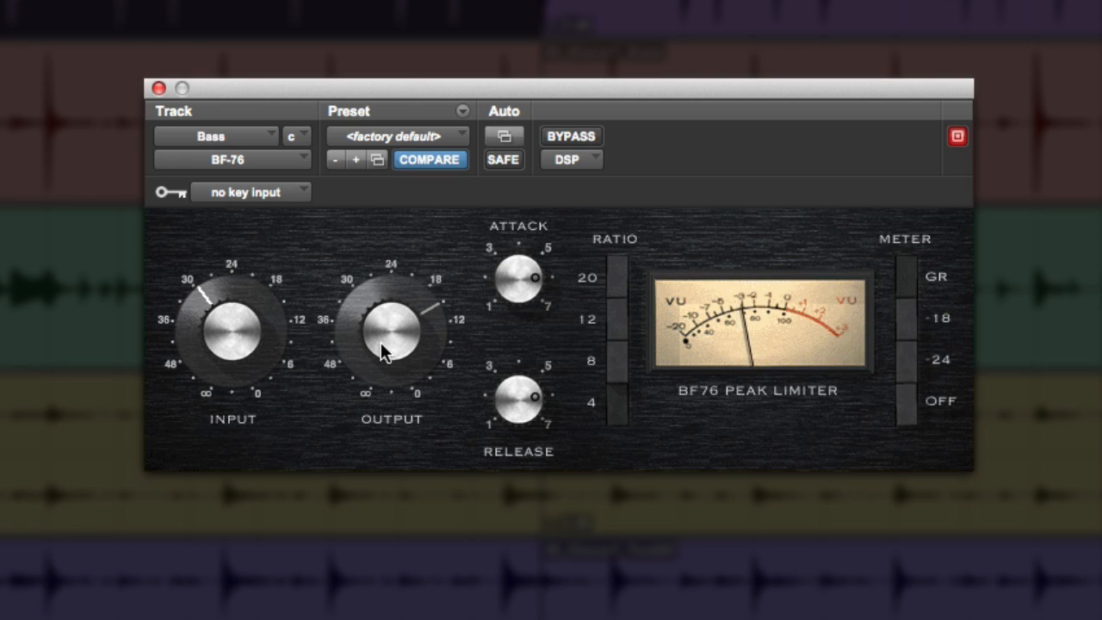
left_click(578, 131)
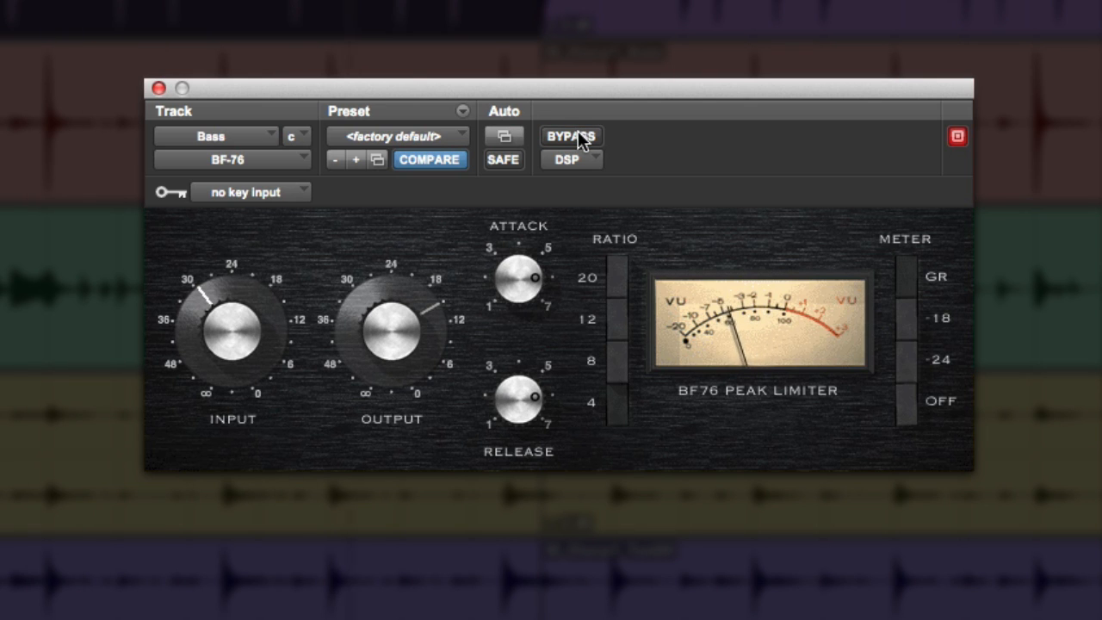
left_click_drag(391, 329, 390, 325)
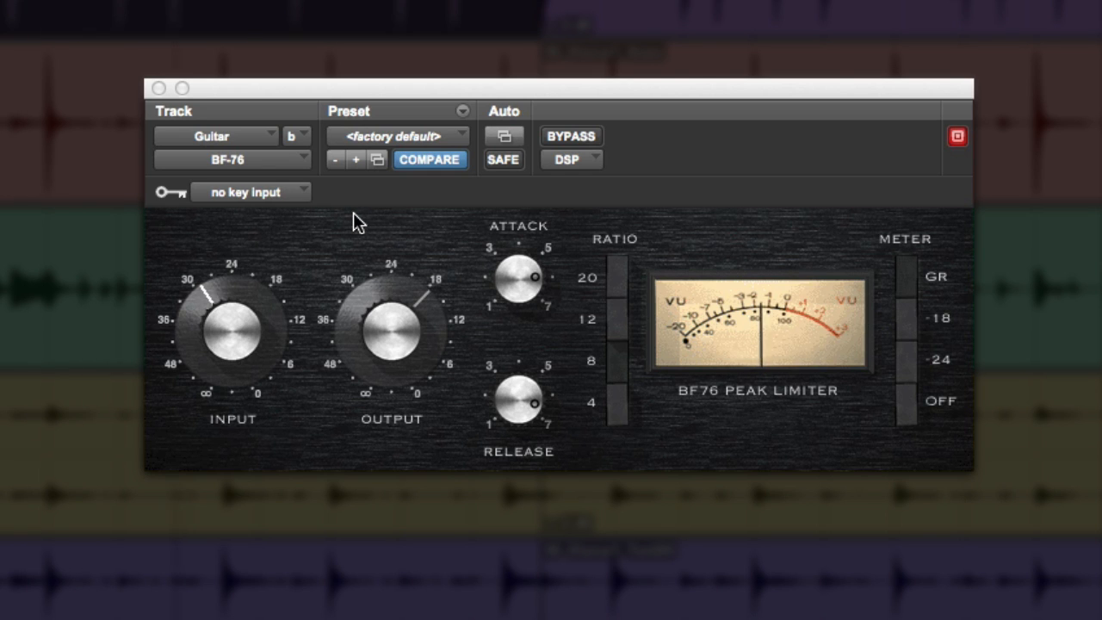
Step: Try the guitar's attack at 1 and 7, then settle it at about 5.5
left_click_drag(519, 284, 450, 590)
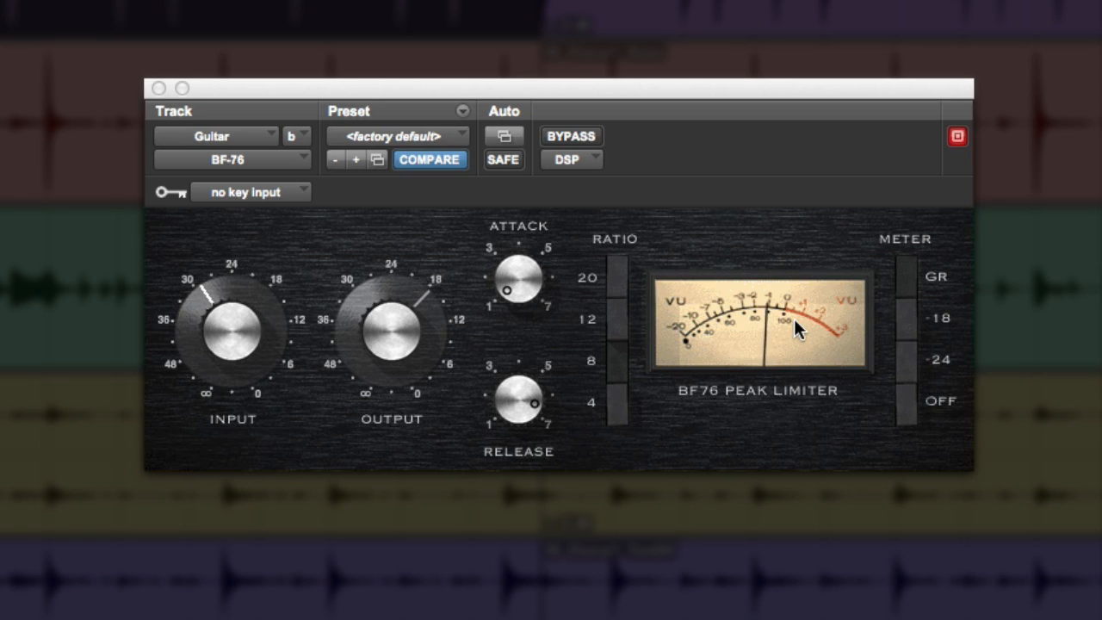
left_click_drag(528, 286, 539, 205)
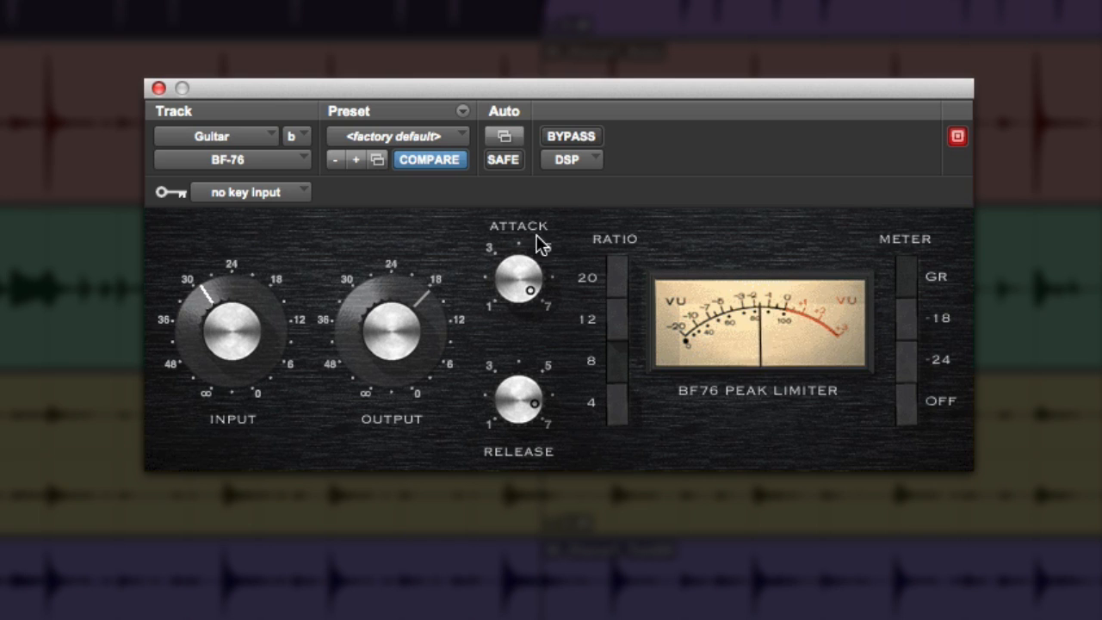
left_click_drag(509, 276, 493, 351)
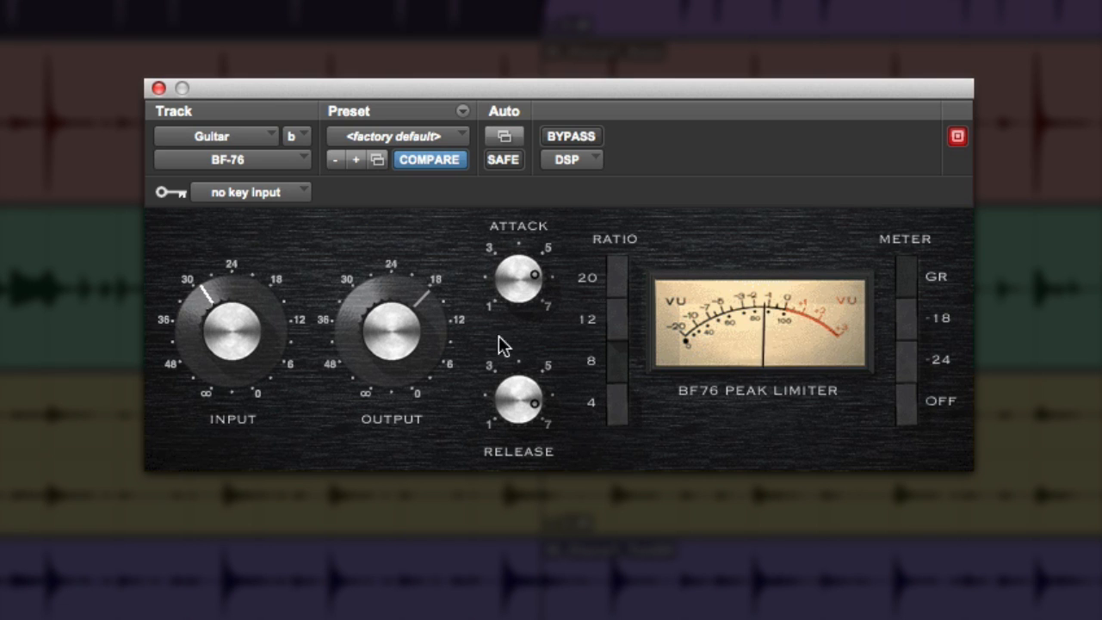
left_click_drag(519, 276, 516, 285)
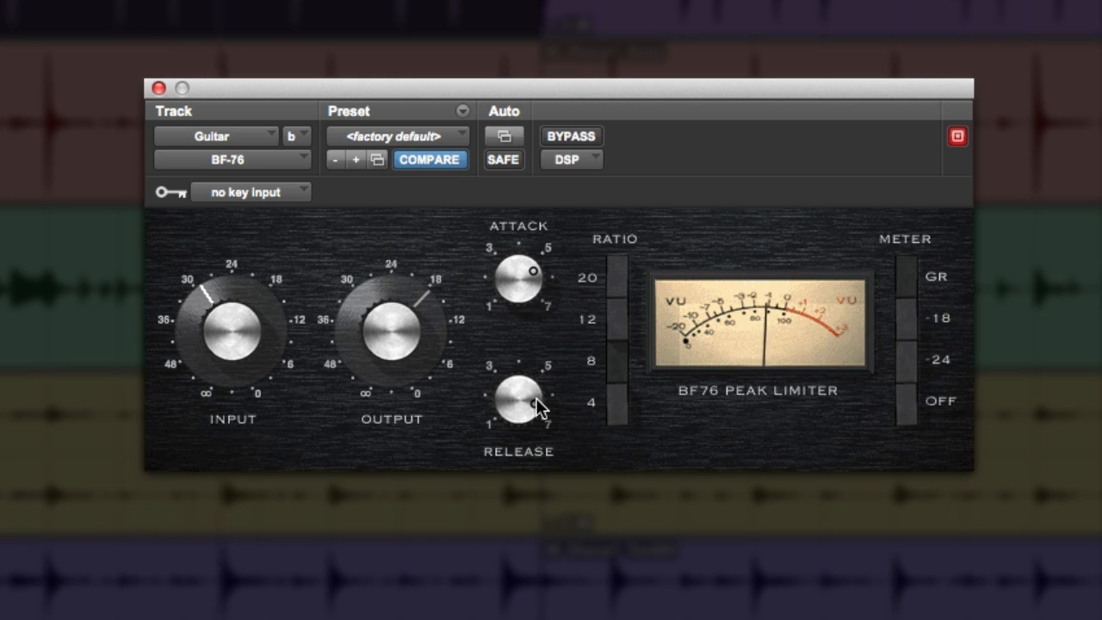
Step: Try the release at 1, set it back to about 6, and compare the guitar with bypass
left_click_drag(539, 406, 487, 575)
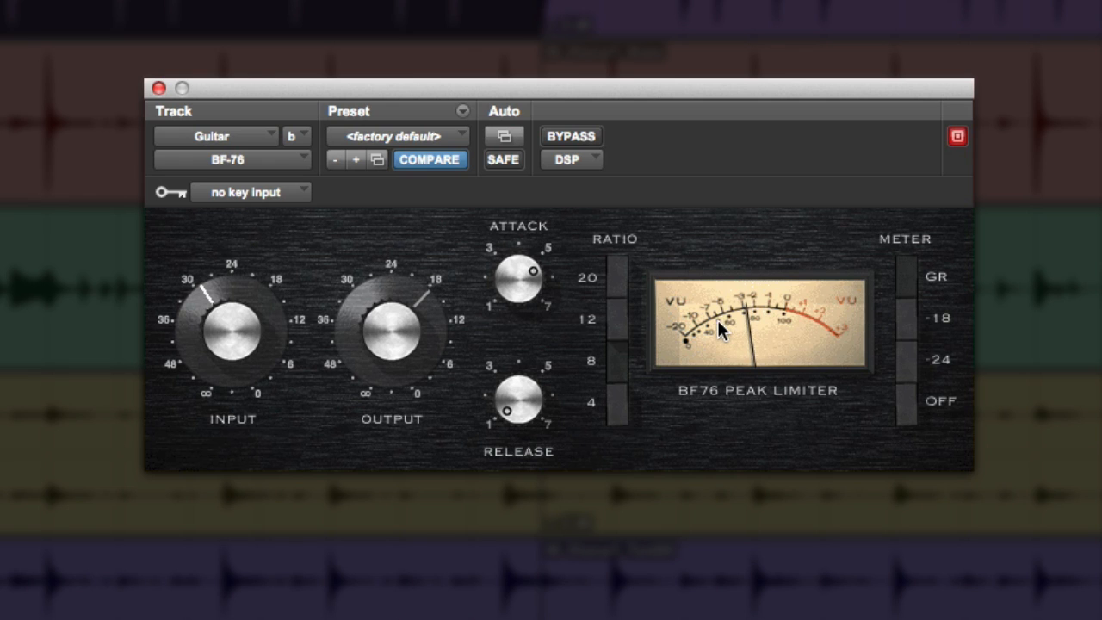
left_click_drag(525, 399, 527, 283)
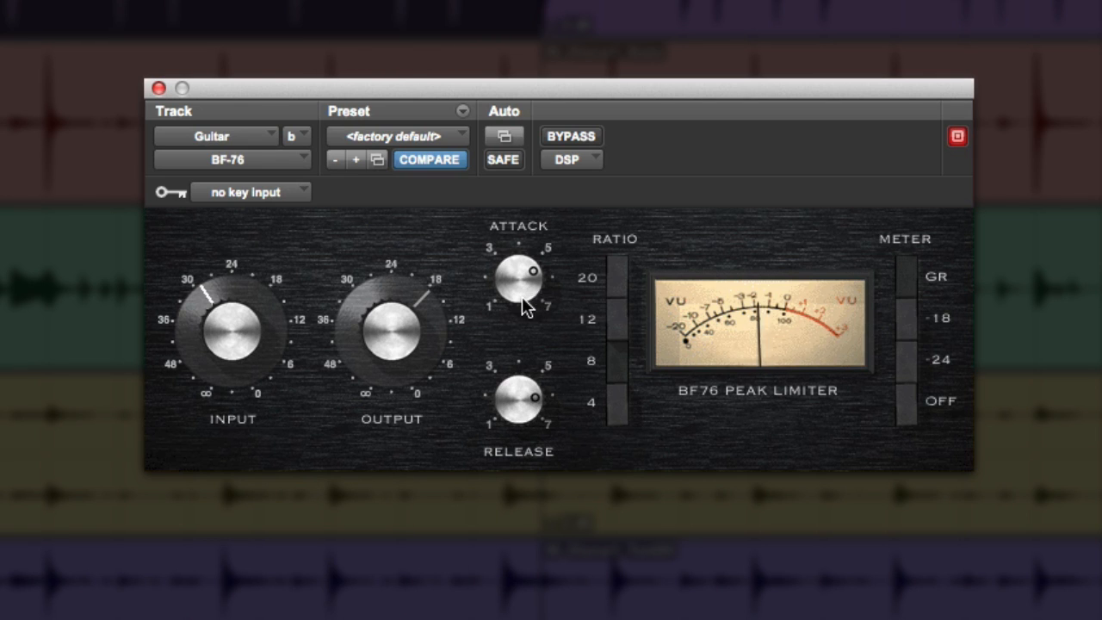
left_click(591, 136)
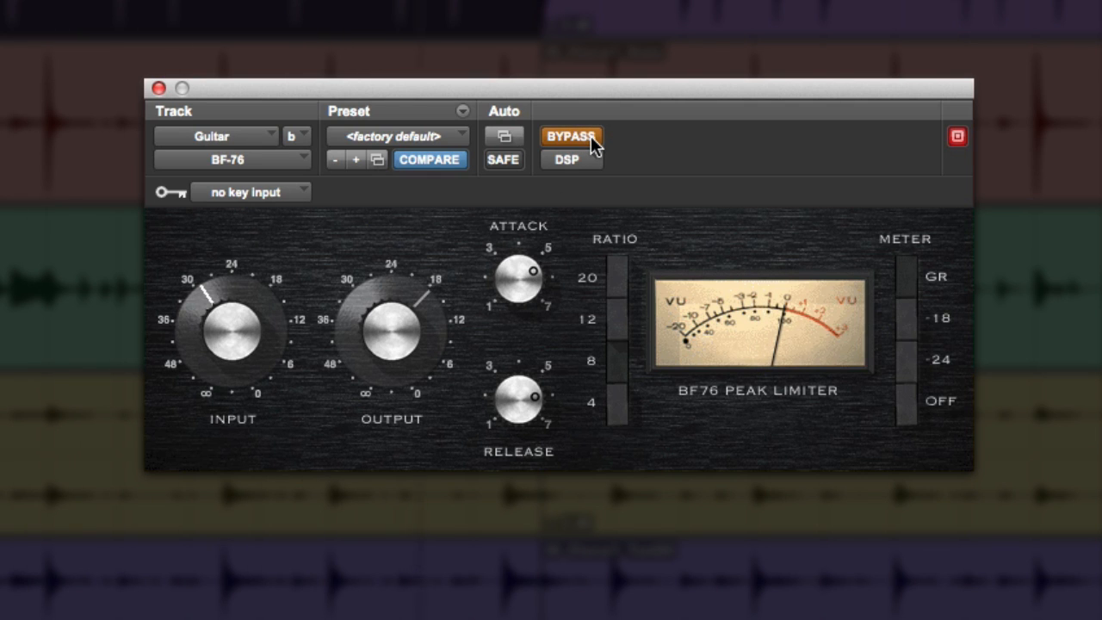
left_click(590, 136)
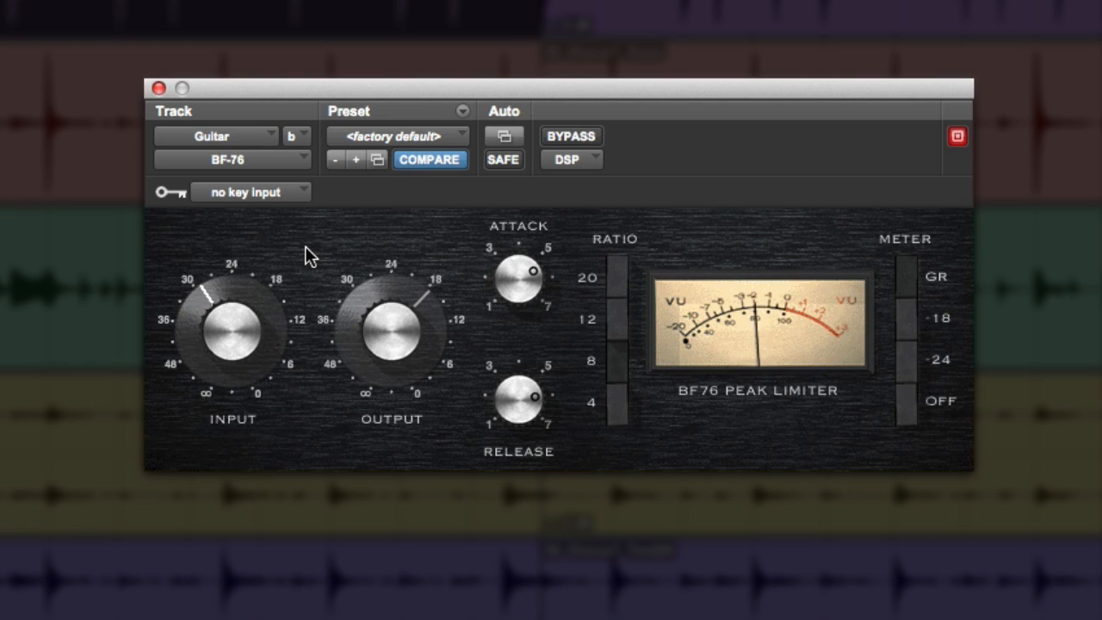
Step: Set the input to about 19 and the attack to about 6, and compare the guitar with bypass
left_click_drag(241, 296, 220, 280)
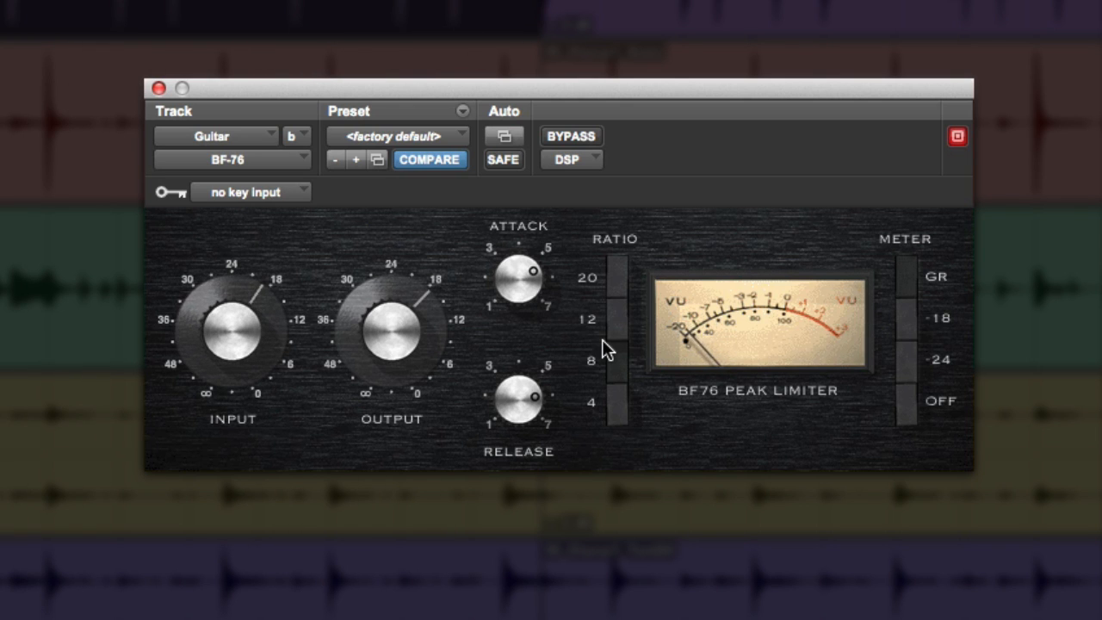
left_click_drag(533, 287, 527, 259)
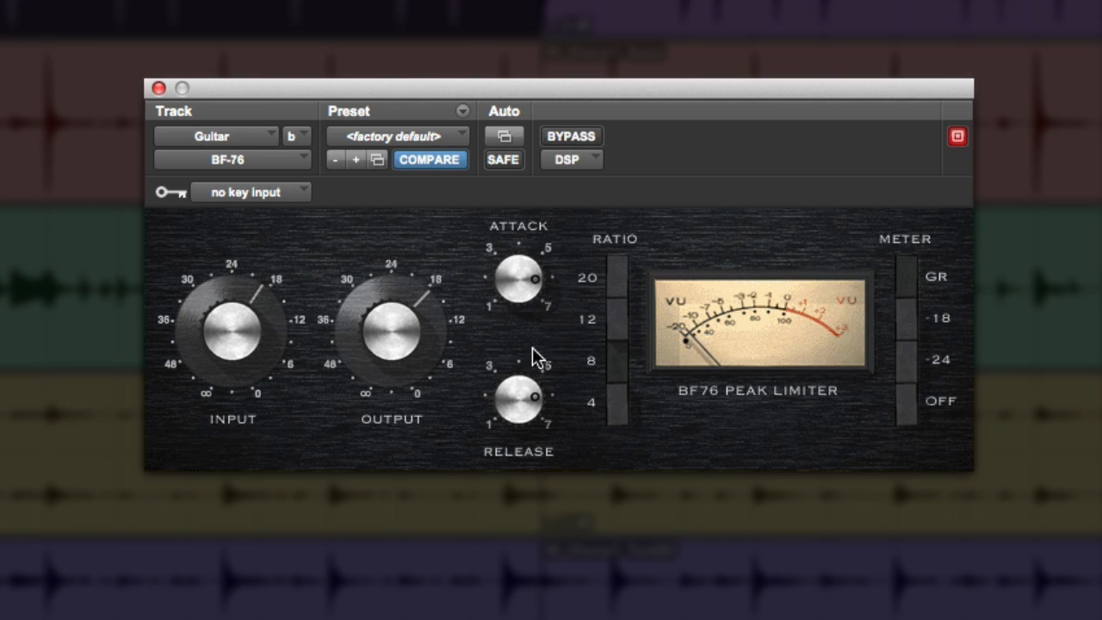
left_click(582, 138)
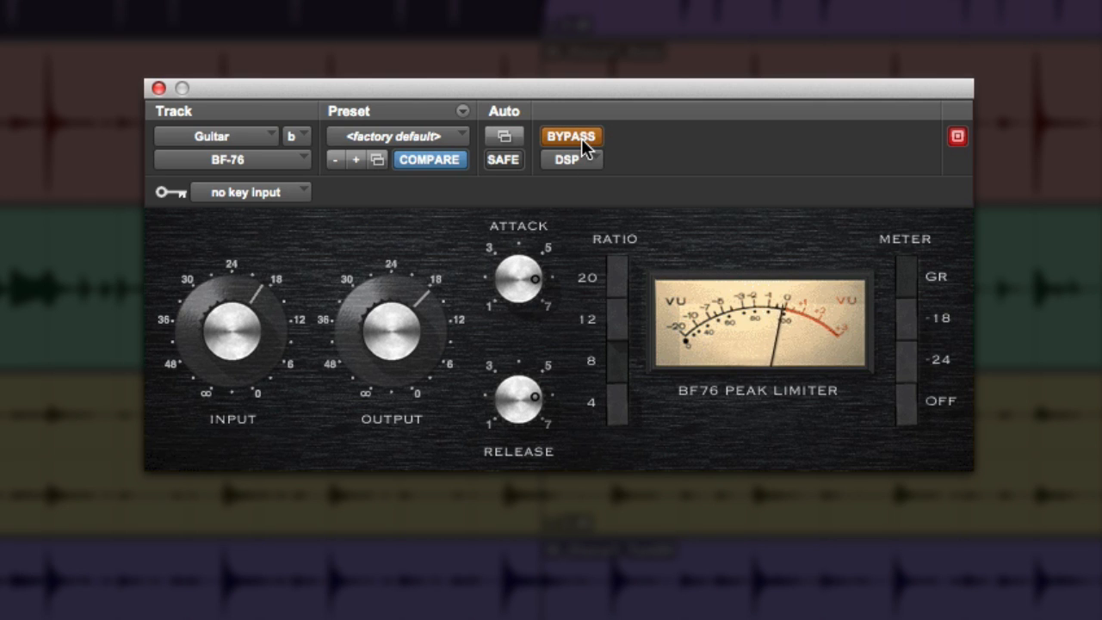
left_click(582, 138)
Step: Try ratios 12 and 20 on the guitar, then return the ratio to 8
left_click(626, 332)
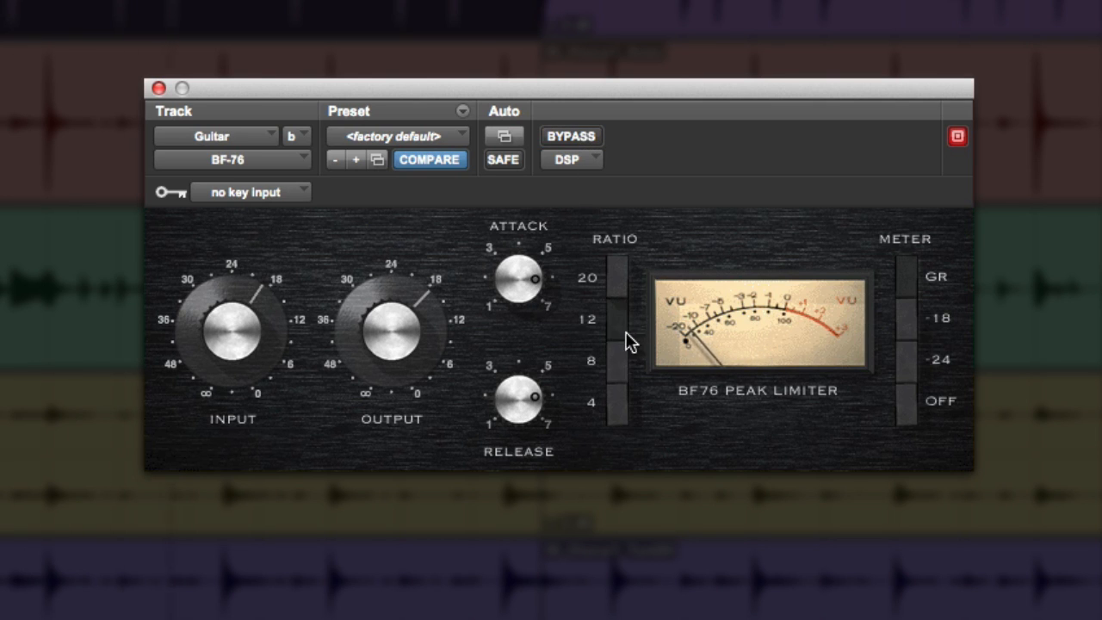
left_click(620, 293)
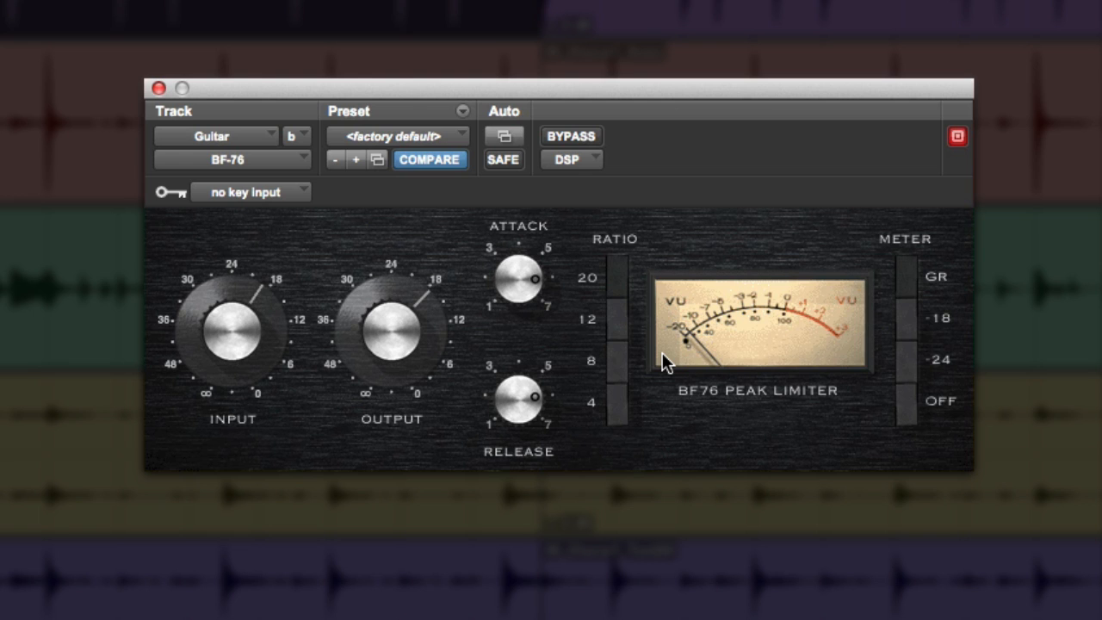
left_click(617, 319)
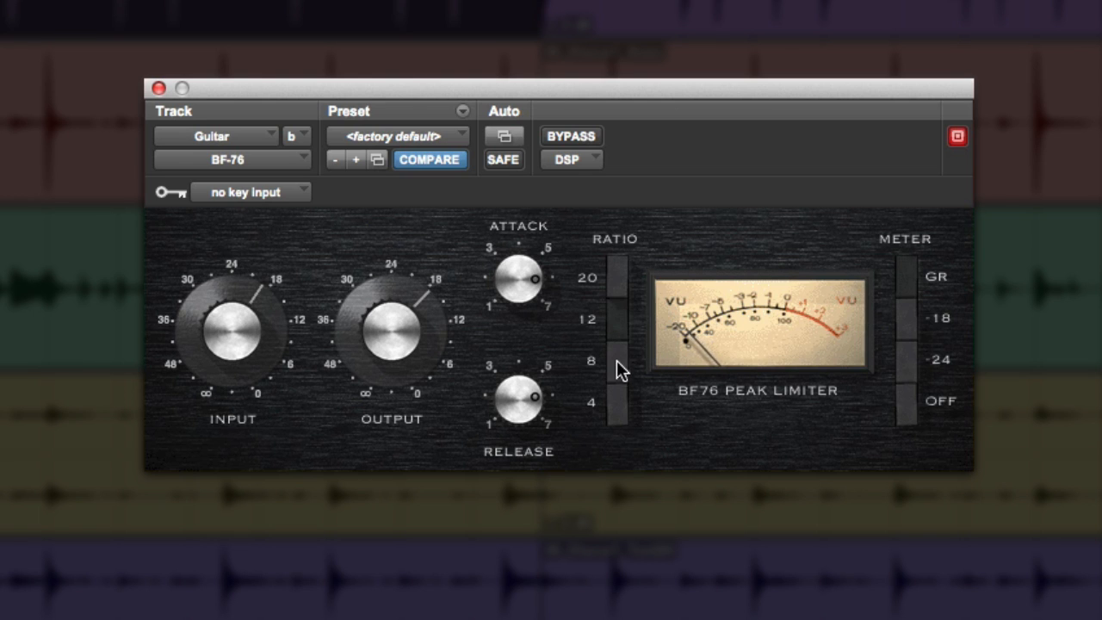
left_click(617, 365)
Step: Set the input to 24 and the attack to about 5.5, and compare the guitar with bypass twice
left_click_drag(253, 337, 235, 429)
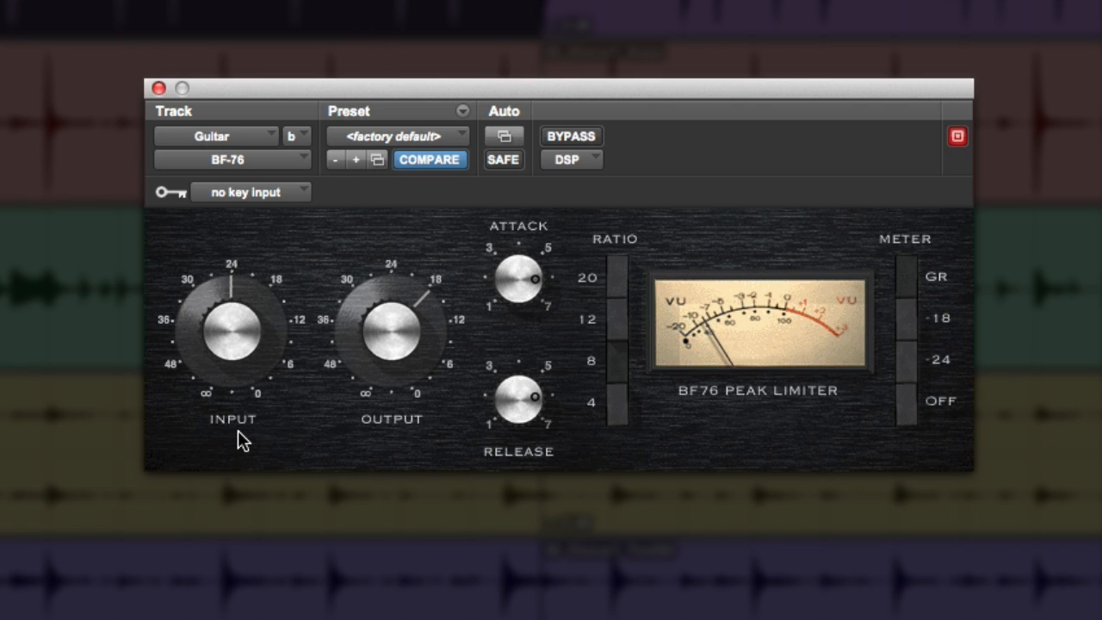
left_click_drag(504, 315, 504, 327)
left_click(572, 135)
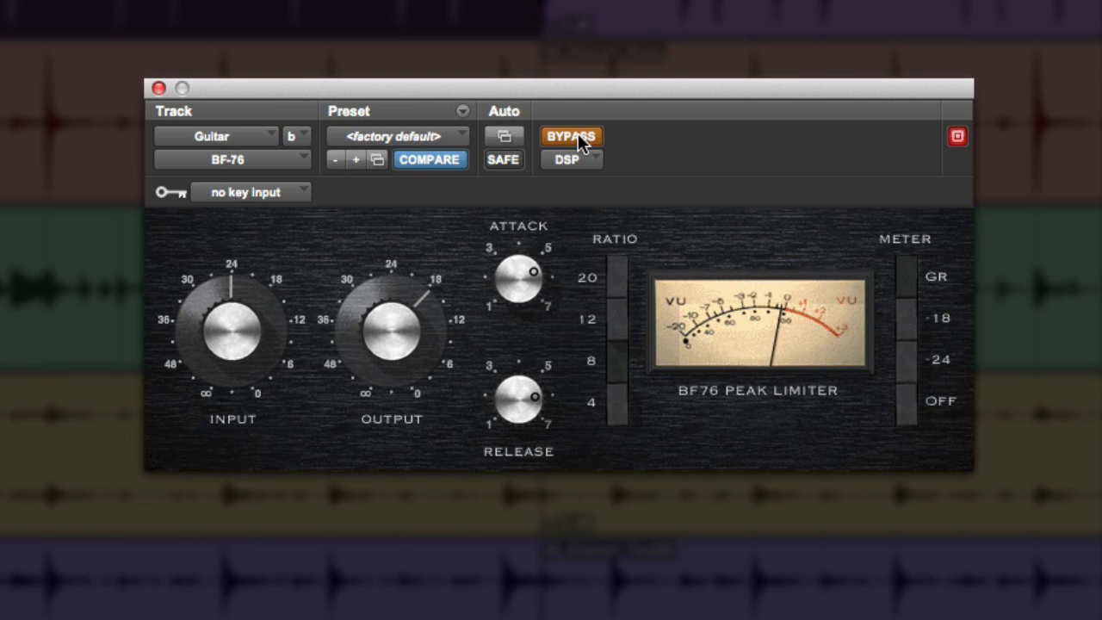
left_click(577, 134)
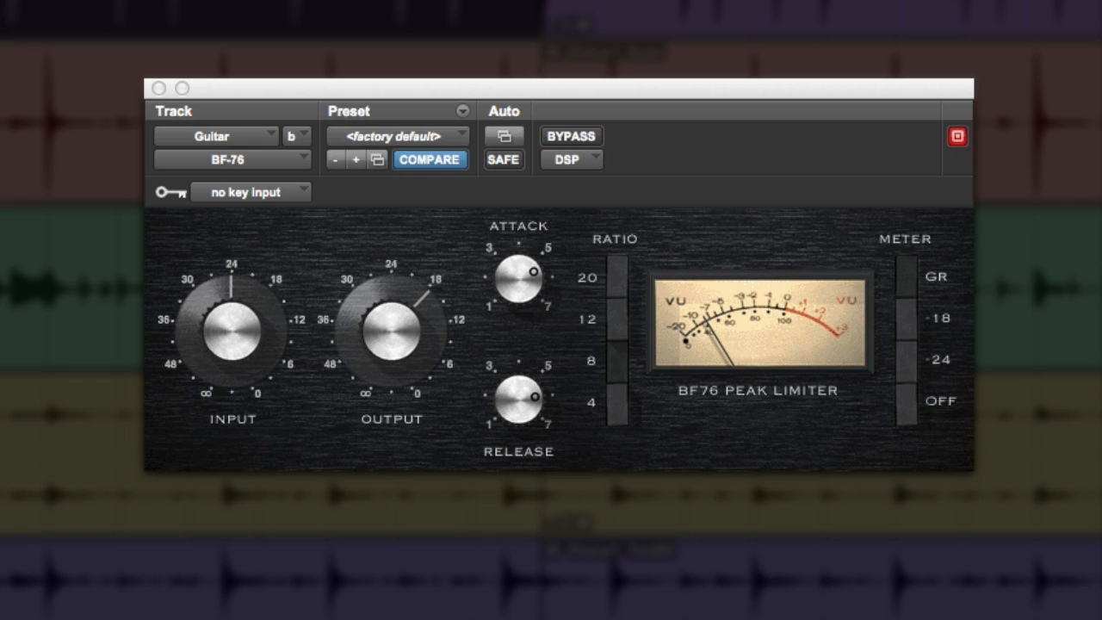
left_click(568, 139)
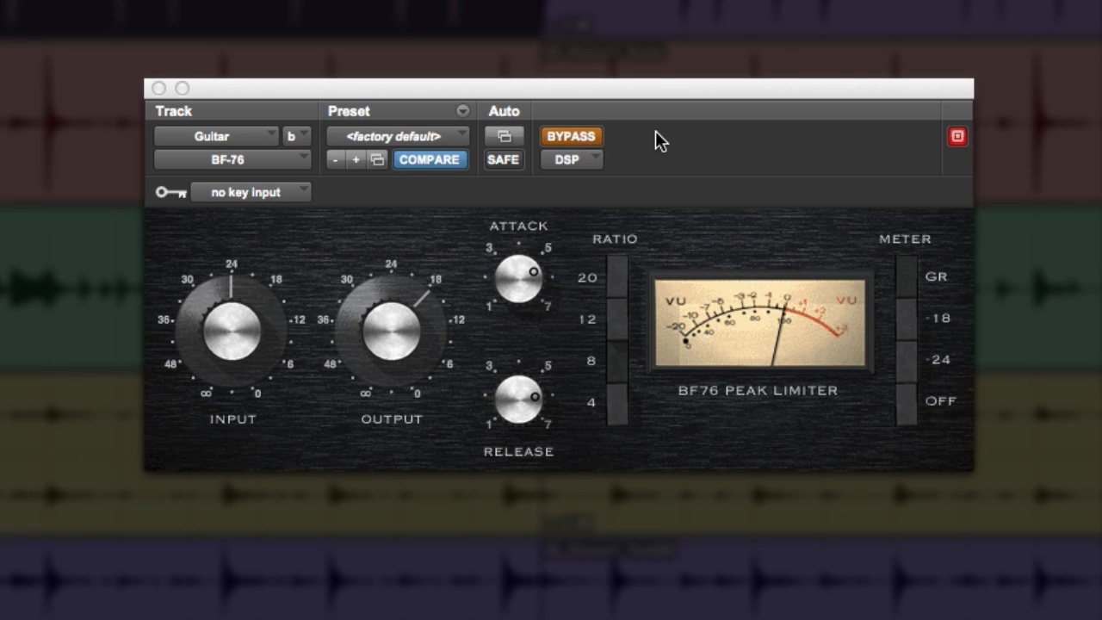
left_click(586, 140)
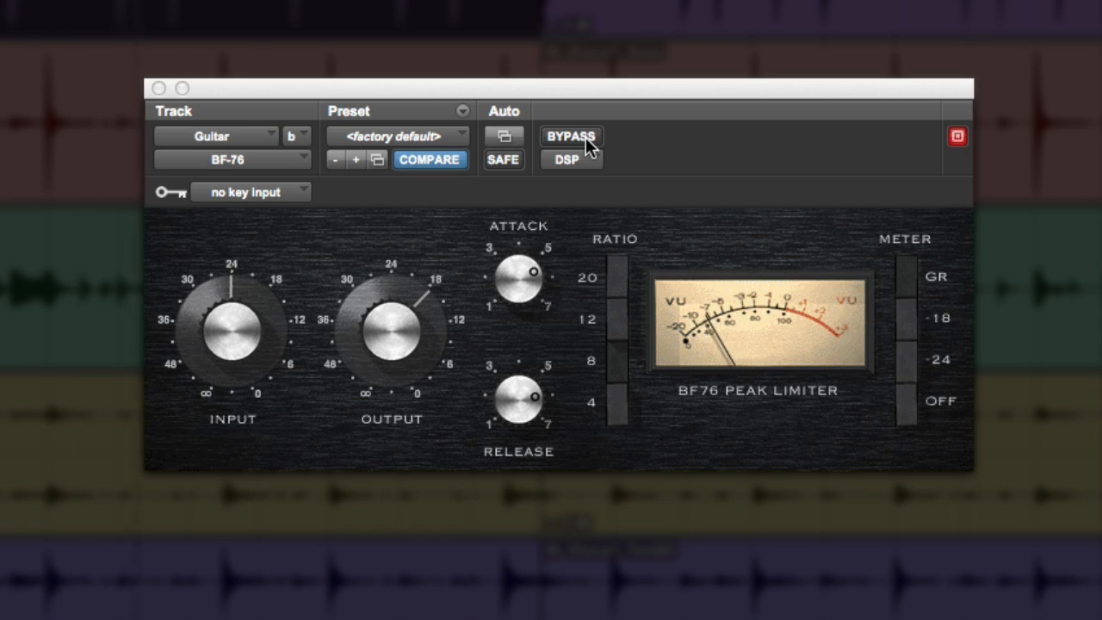
Step: Set the guitar's output to about 19 and toggle playback
left_click_drag(395, 310, 385, 331)
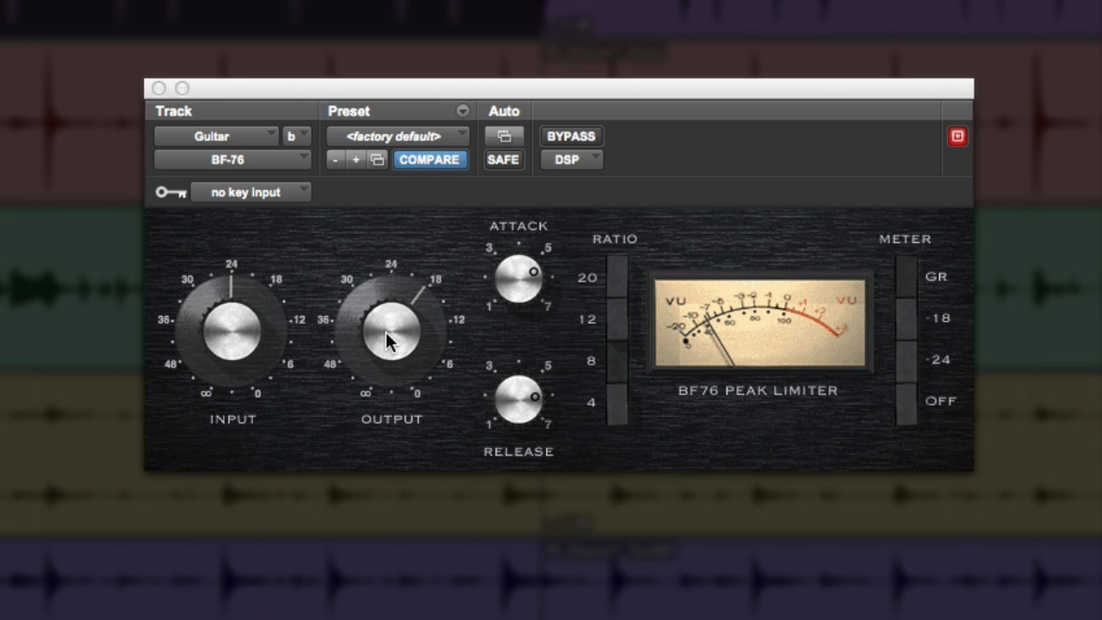
left_click_drag(385, 332, 384, 333)
key("space")
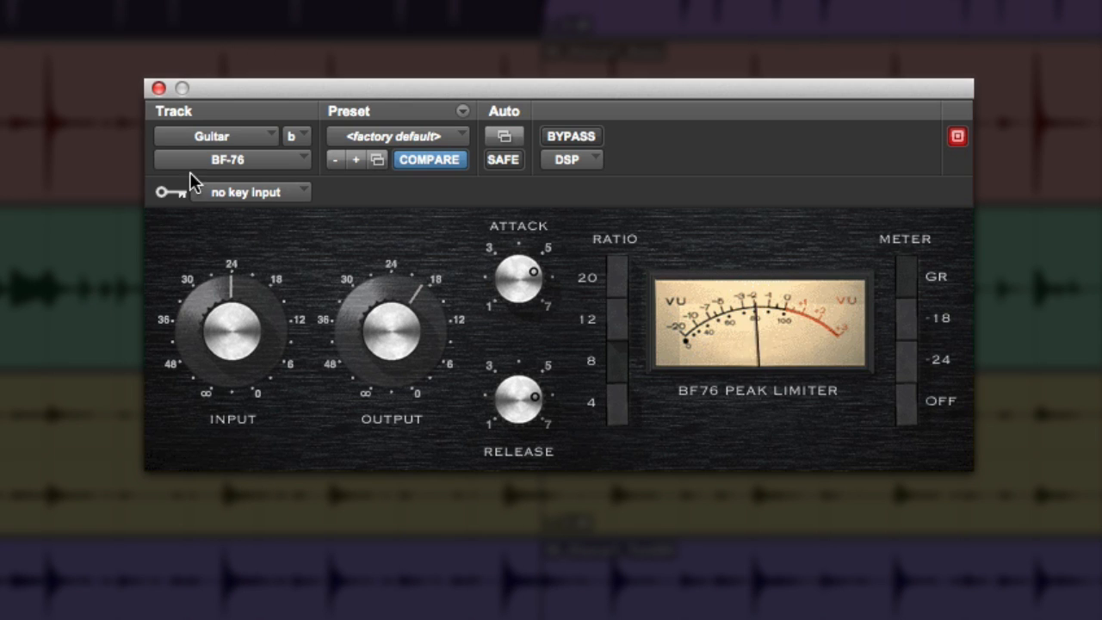